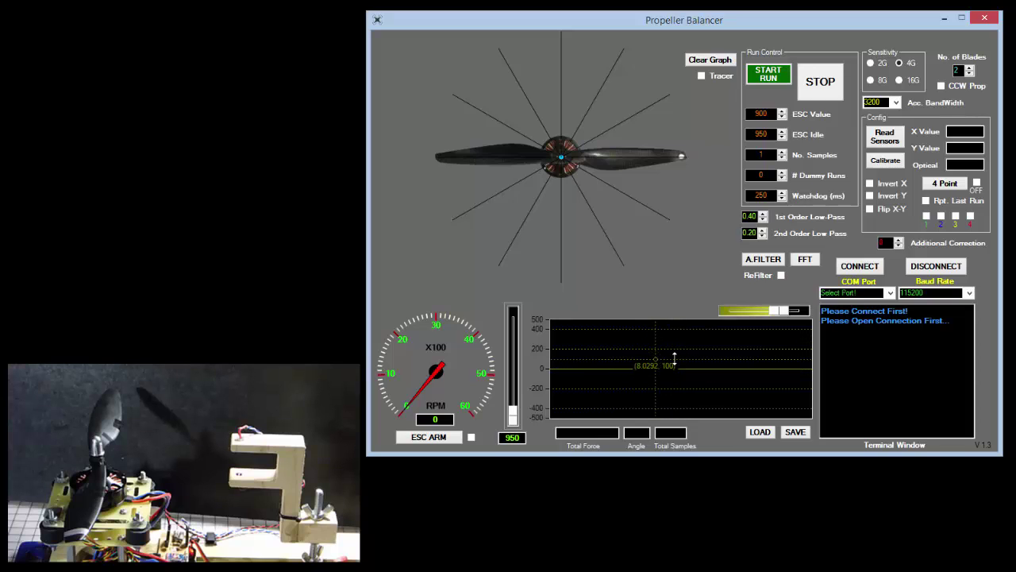
mouse_move(780, 310)
left_mouse_down()
mouse_move(770, 312)
mouse_move(782, 311)
left_mouse_up()
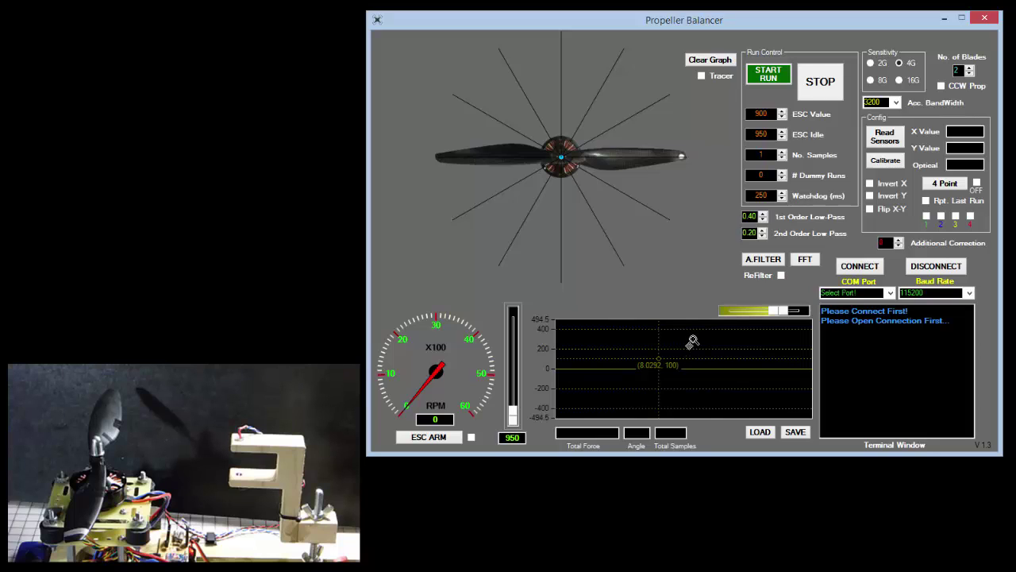
scroll(692, 345, "down", 4)
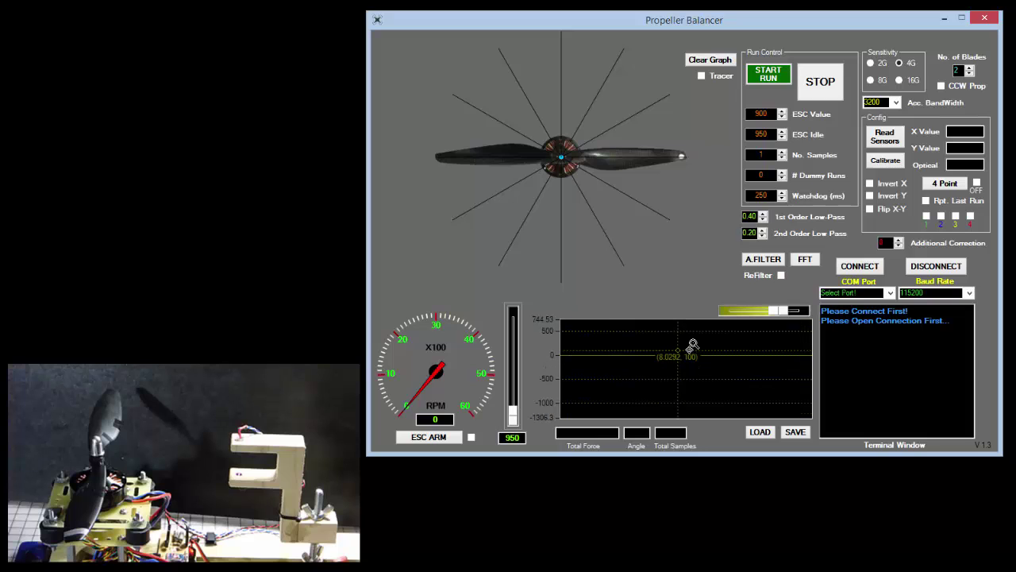
scroll(693, 343, "down", 4)
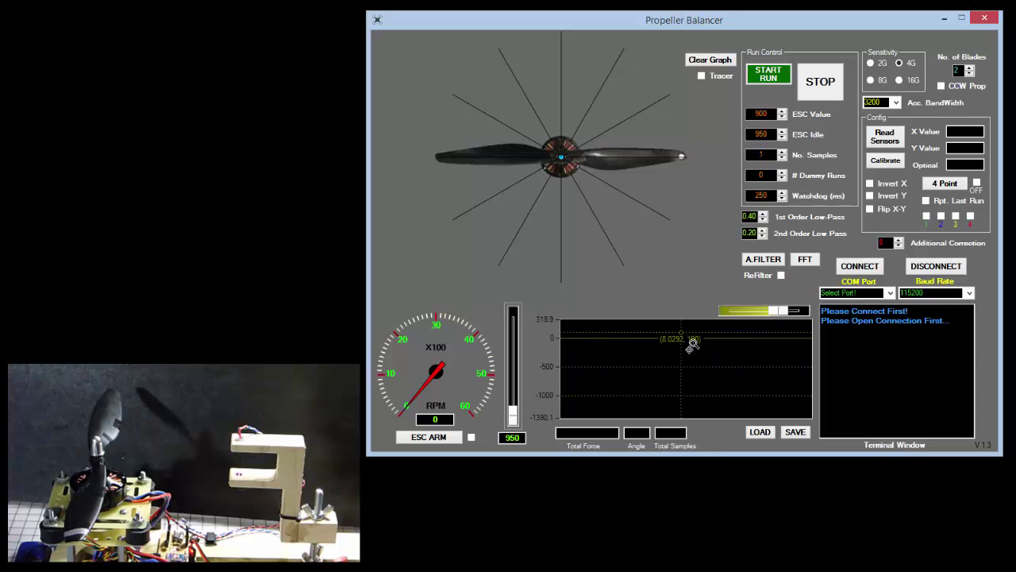
scroll(693, 346, "up", 2)
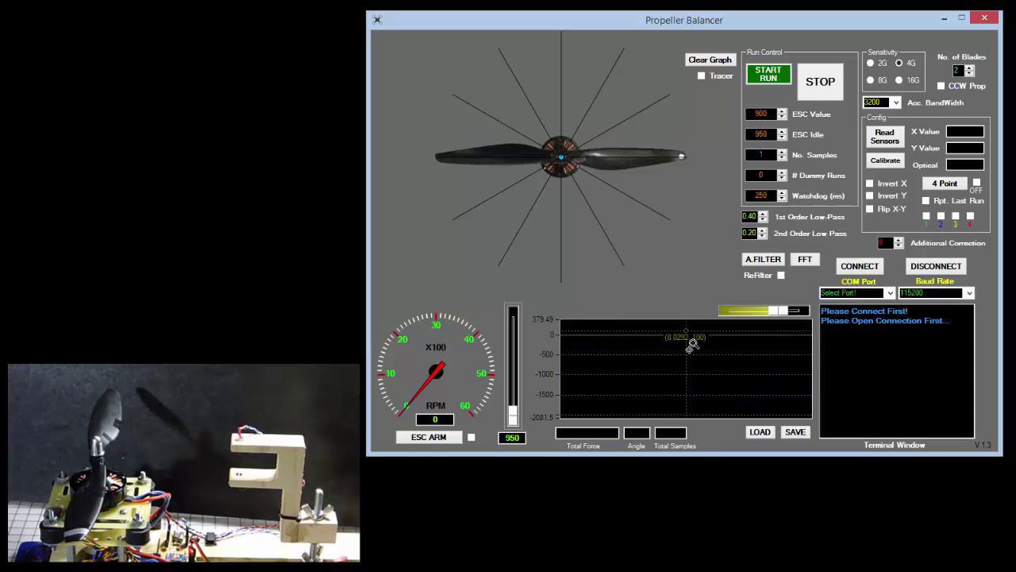
mouse_move(685, 331)
left_mouse_down()
mouse_move(687, 362)
mouse_move(660, 352)
mouse_move(754, 345)
mouse_move(624, 370)
mouse_move(678, 358)
mouse_move(640, 370)
mouse_move(646, 341)
mouse_move(642, 384)
mouse_move(646, 368)
mouse_move(643, 386)
mouse_move(660, 386)
mouse_move(641, 358)
mouse_move(609, 357)
left_mouse_up()
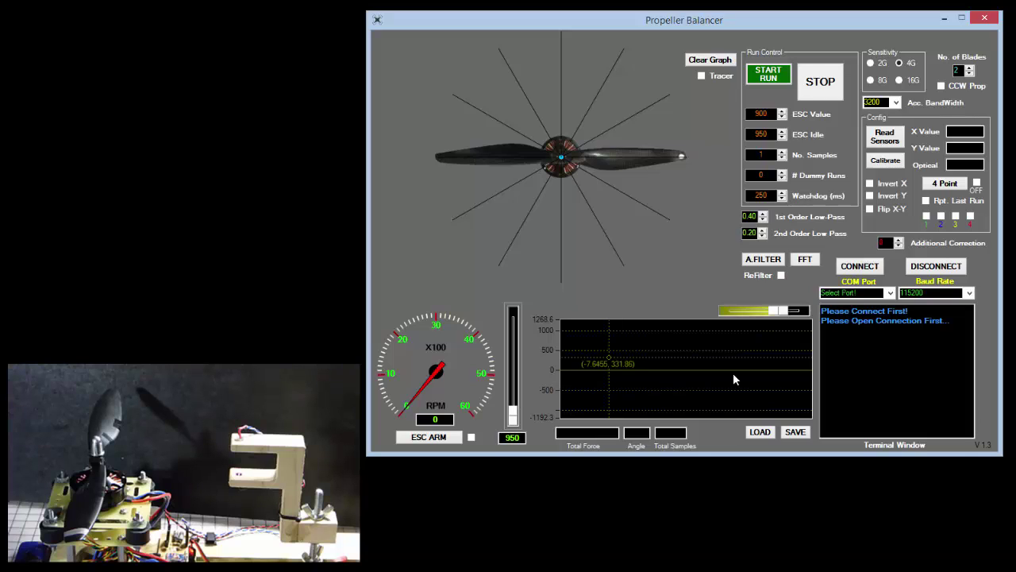
Select COM5 as the COM port and connect to the balancer.
left_click(873, 272)
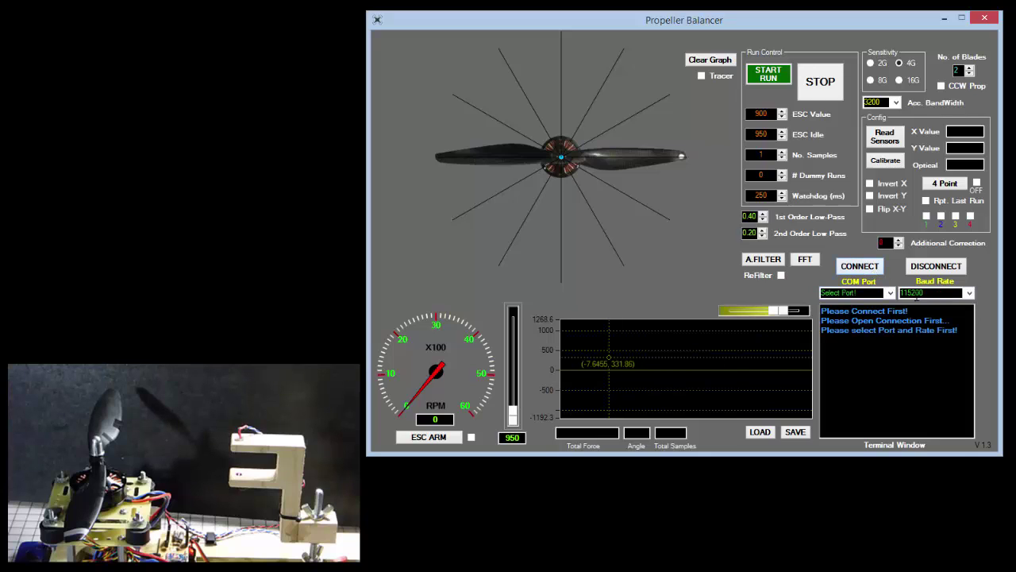
left_click(890, 293)
left_click(854, 318)
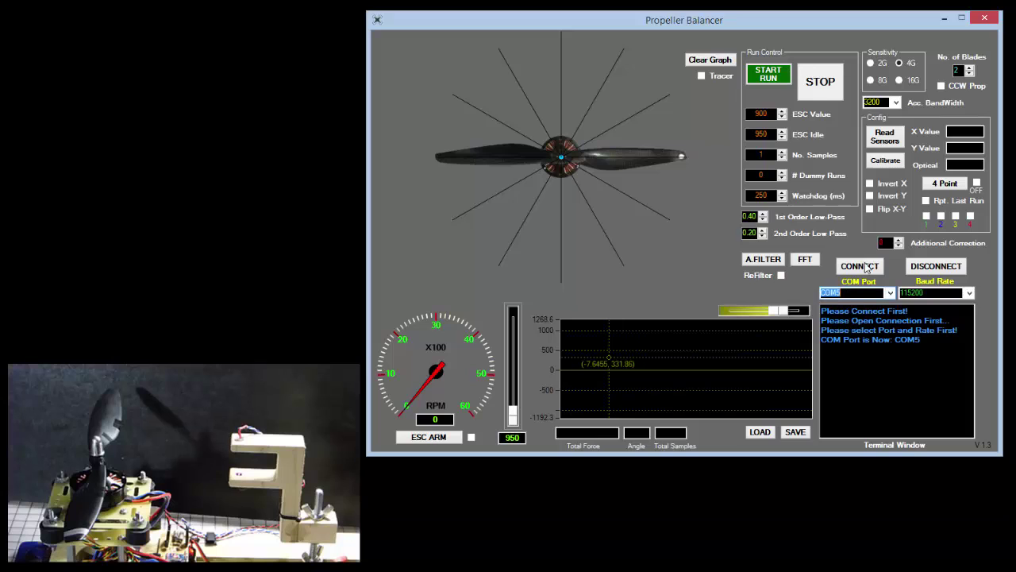
left_click(867, 268)
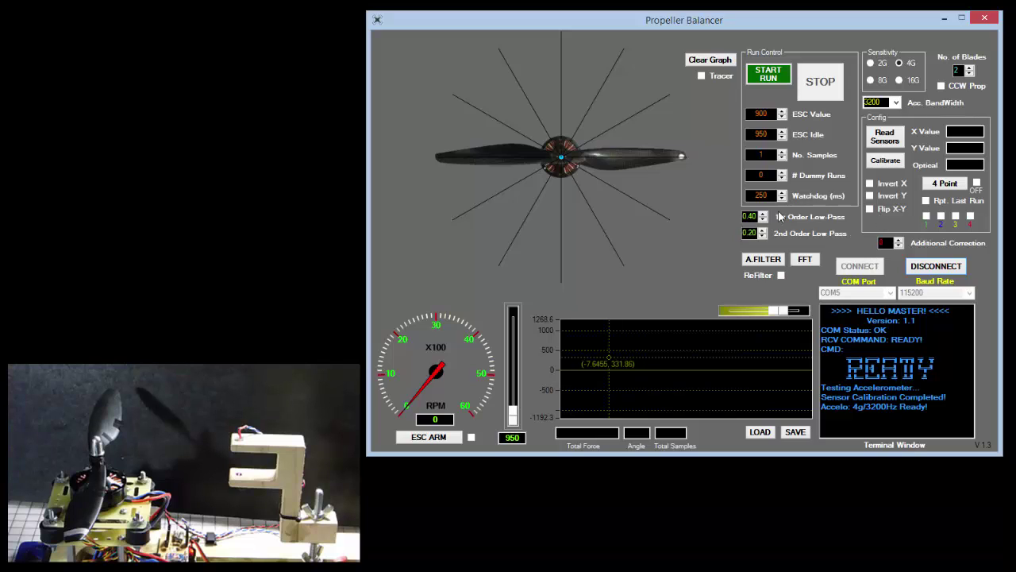
Set the run's ESC value to 1280, the number of samples to 10 and the dummy runs to 1.
key("Tab")
type("1280")
left_click(769, 151)
type("0")
key("Tab")
type("1")
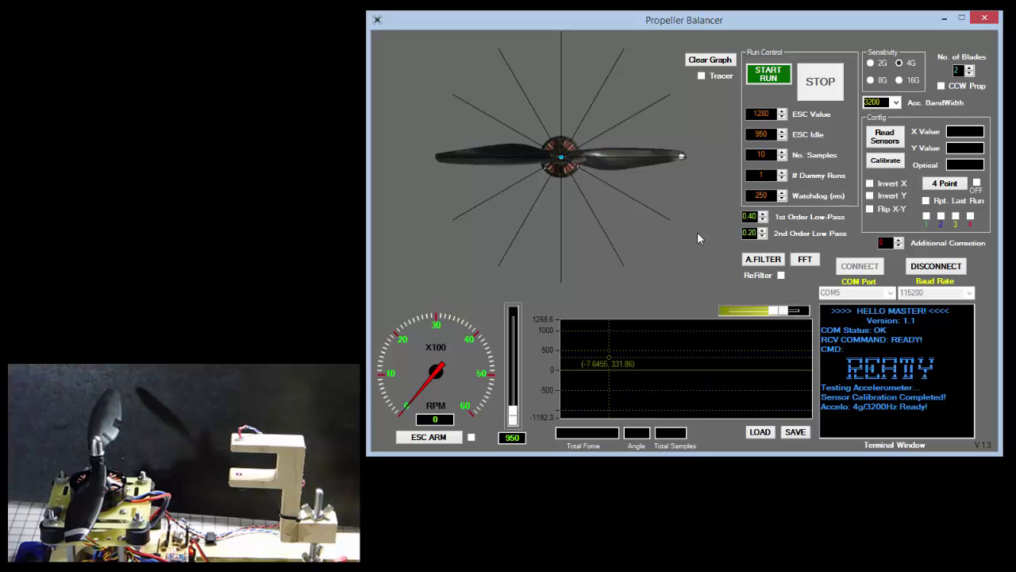
Start the measurement run and tighten the range of the waveform graph.
left_click(764, 85)
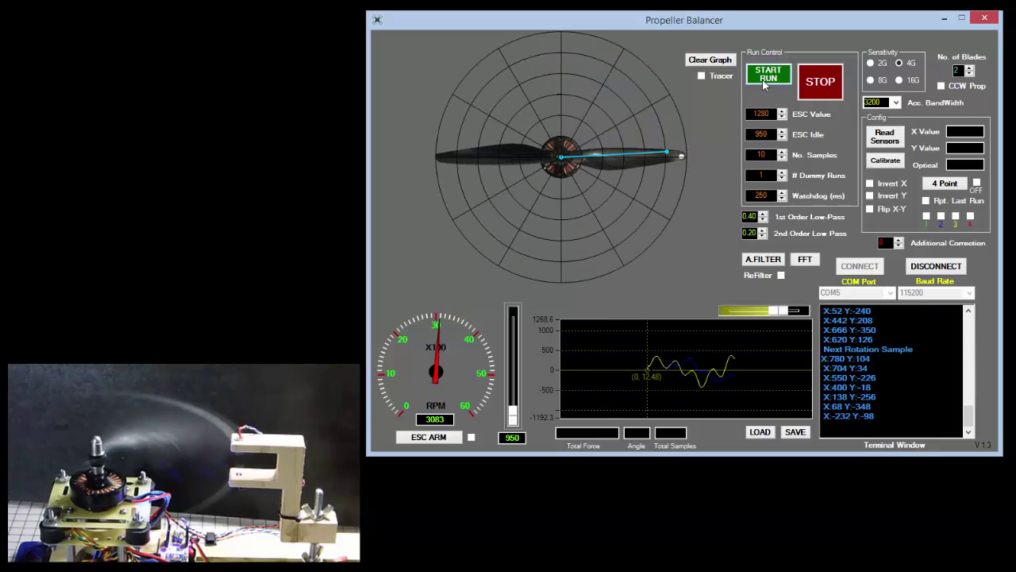
left_click(771, 314)
left_click(771, 315)
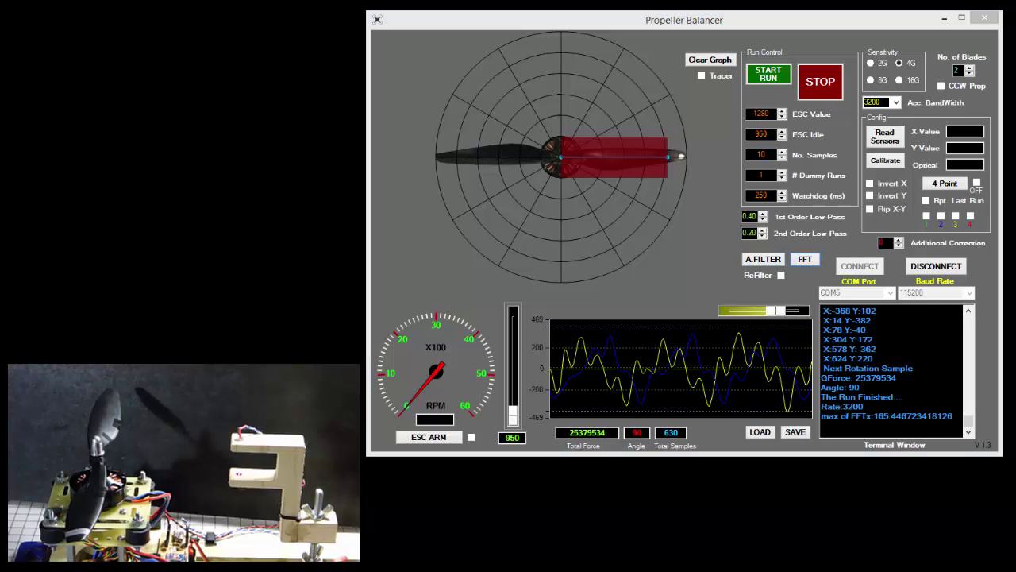
Examine the main peaks of the X-axis spectrum in the FFT vibration analysis and close it.
left_click_drag(783, 104, 825, 97)
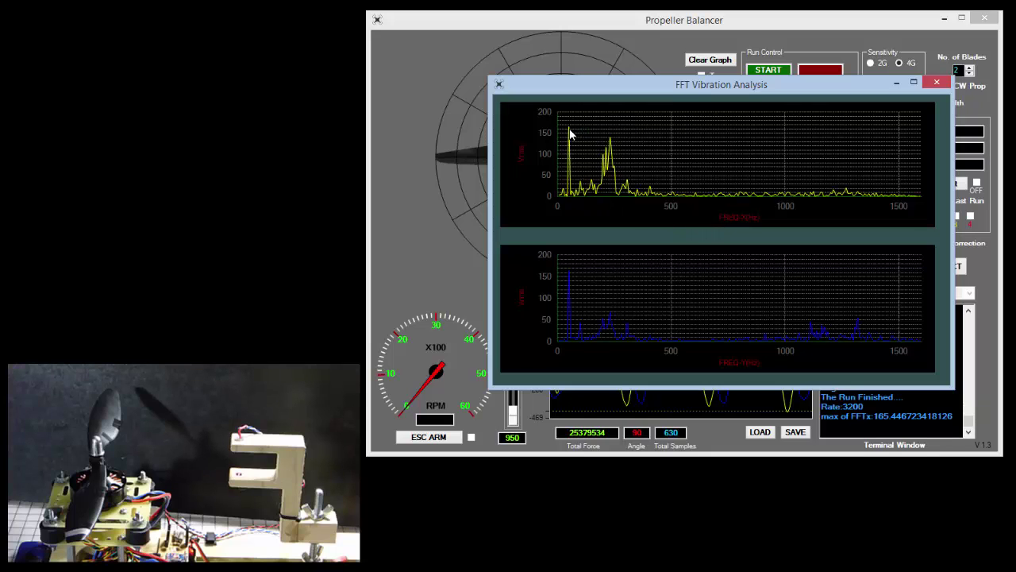
mouse_move(570, 135)
mouse_move(610, 142)
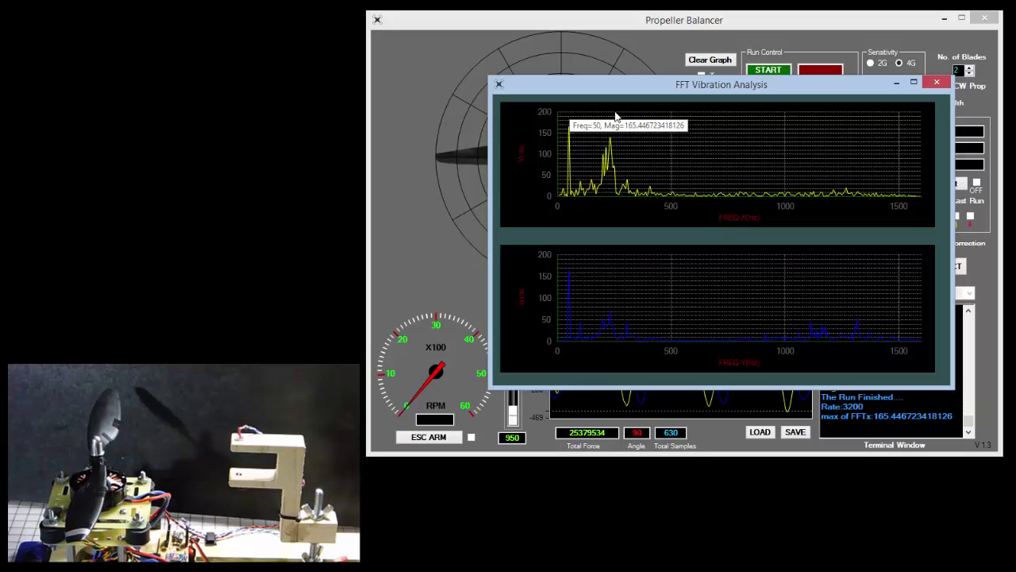
left_click(937, 82)
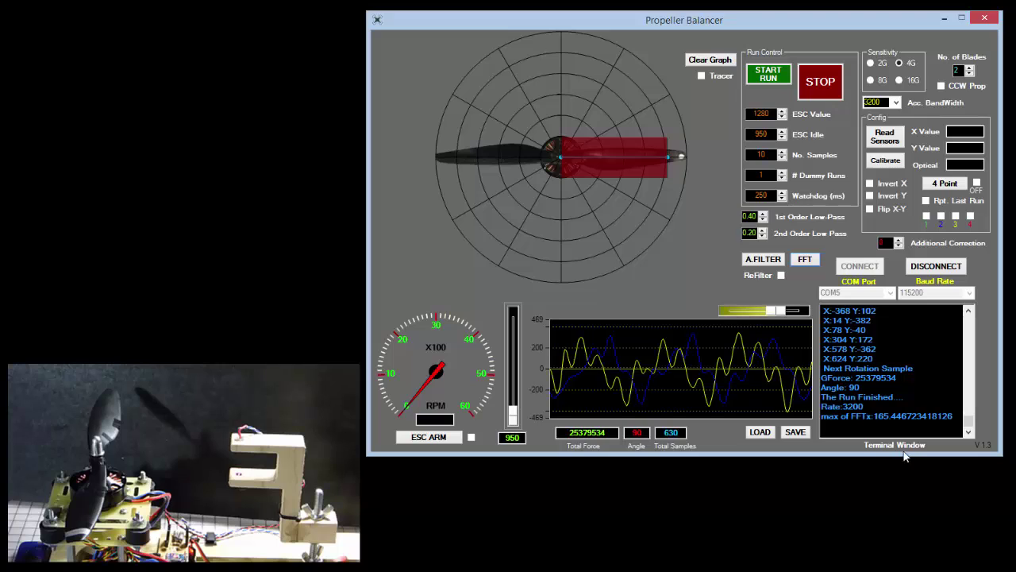
Open the band-pass filter settings, place them below the main window and select the Butterworth filter type.
left_click(763, 262)
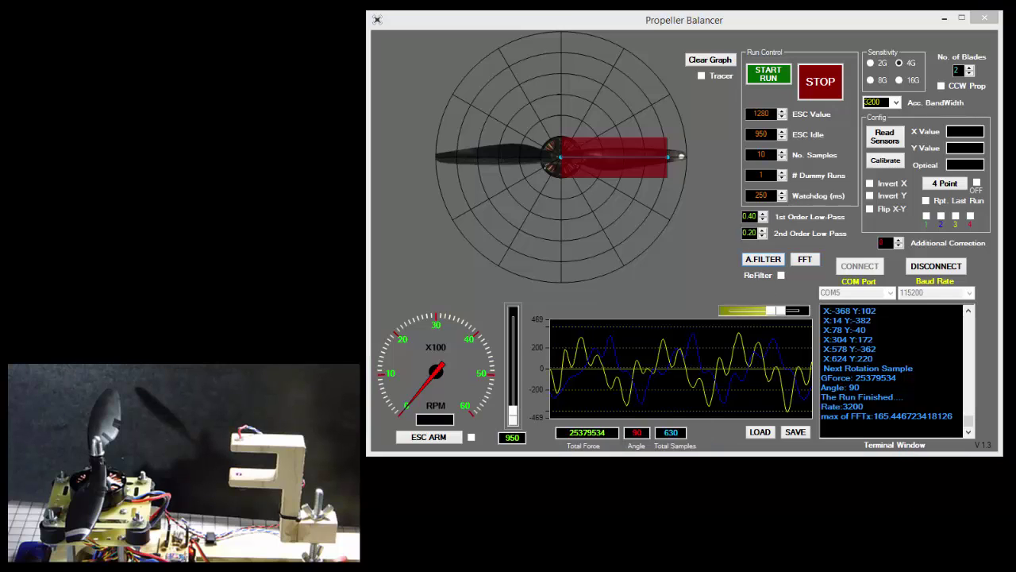
left_click_drag(584, 365, 734, 476)
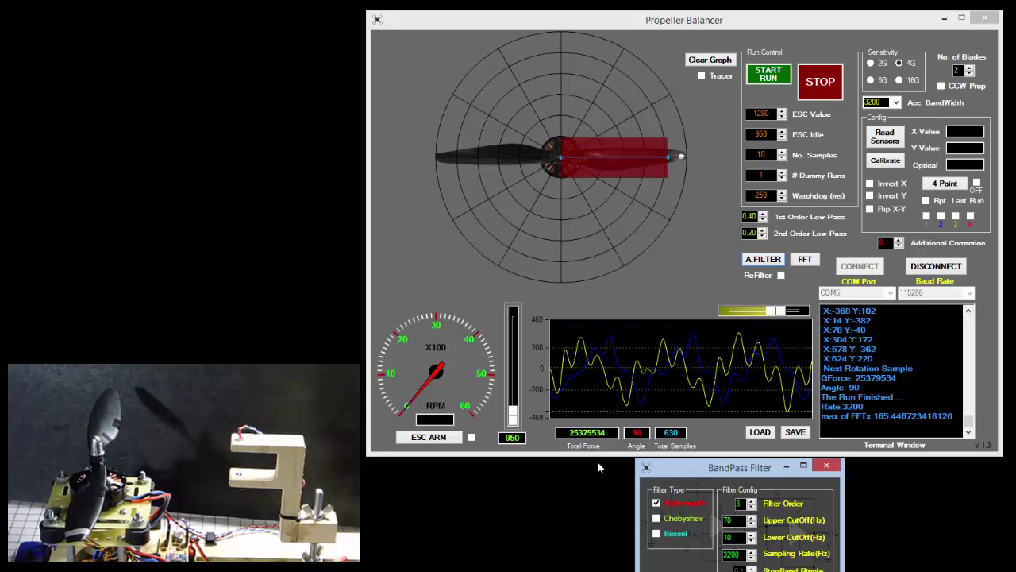
left_click_drag(706, 473, 791, 460)
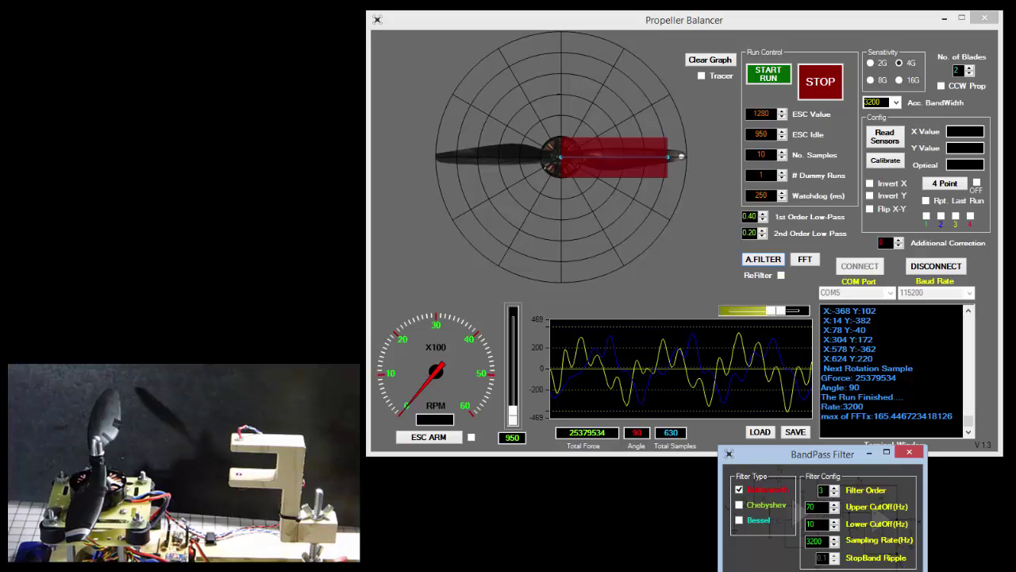
left_click(740, 505)
left_click(740, 490)
Reopen the FFT vibration analysis to read the frequency of the highest X-axis peak, and close it.
left_click(805, 267)
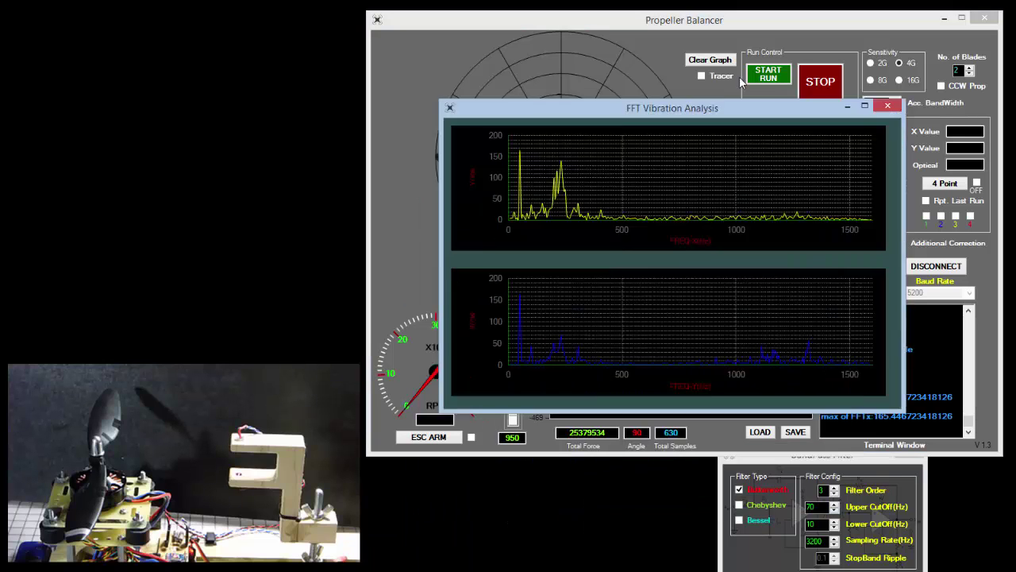
left_click_drag(731, 104, 665, 41)
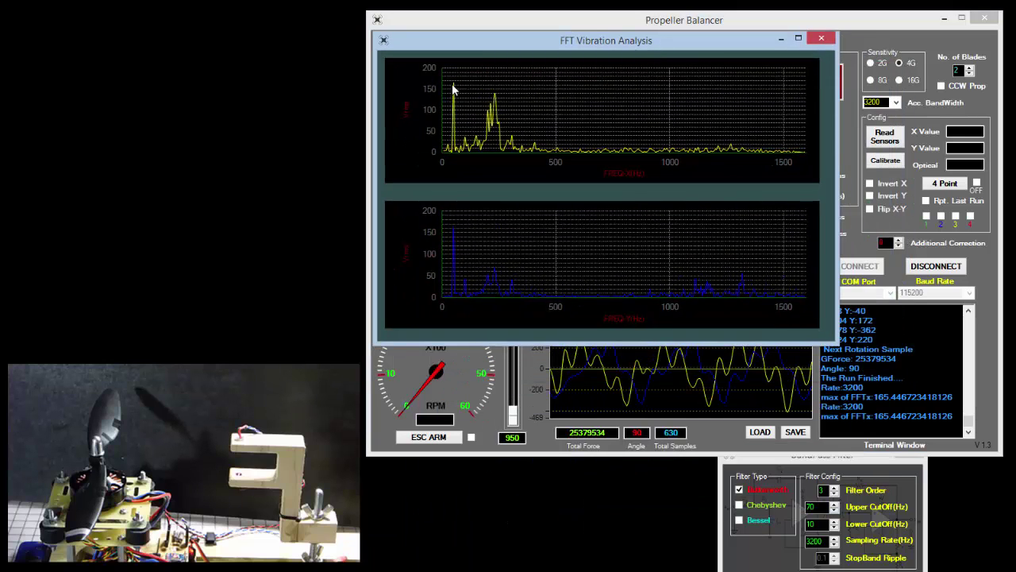
mouse_move(454, 88)
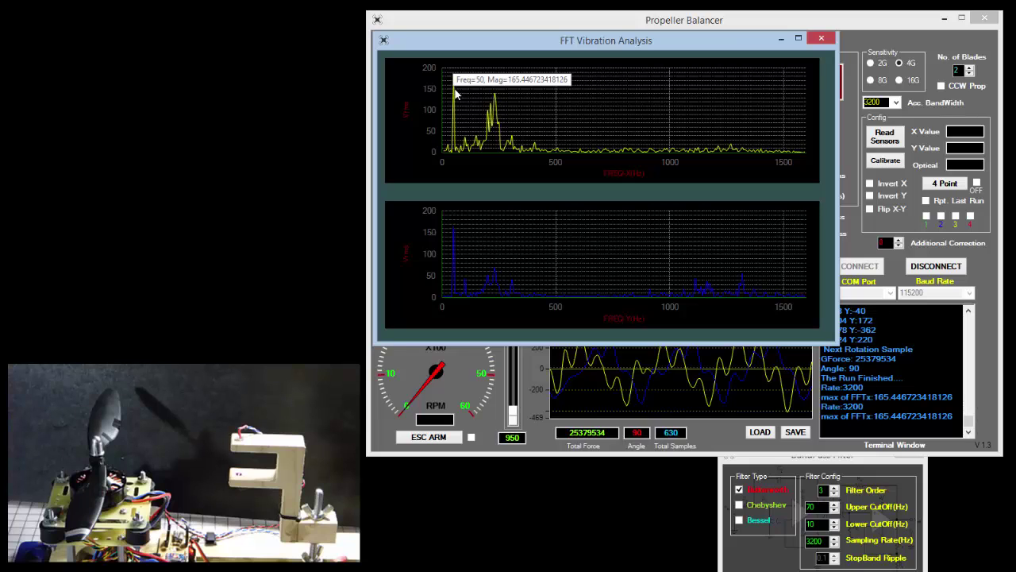
left_click(821, 39)
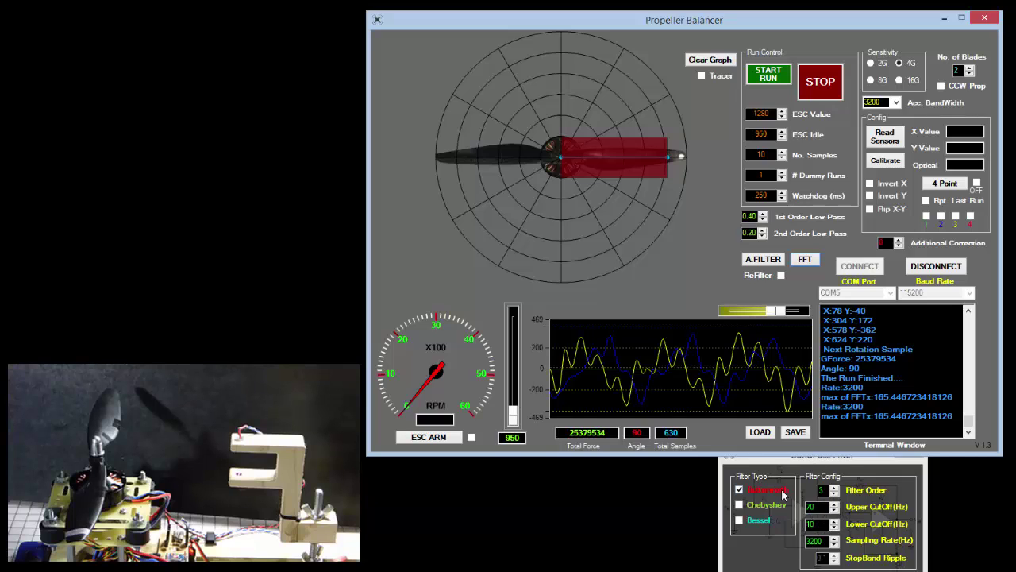
Start another measurement run with the Butterworth band-pass filter open and examine the filtered waveform.
mouse_move(816, 460)
left_mouse_down()
mouse_move(818, 470)
mouse_move(806, 467)
left_mouse_up()
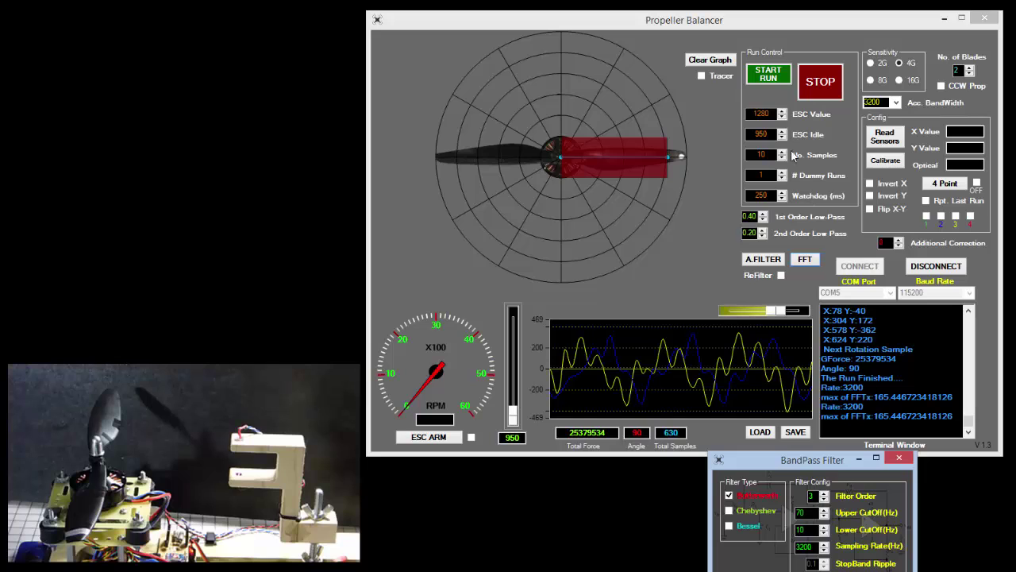
left_click(772, 88)
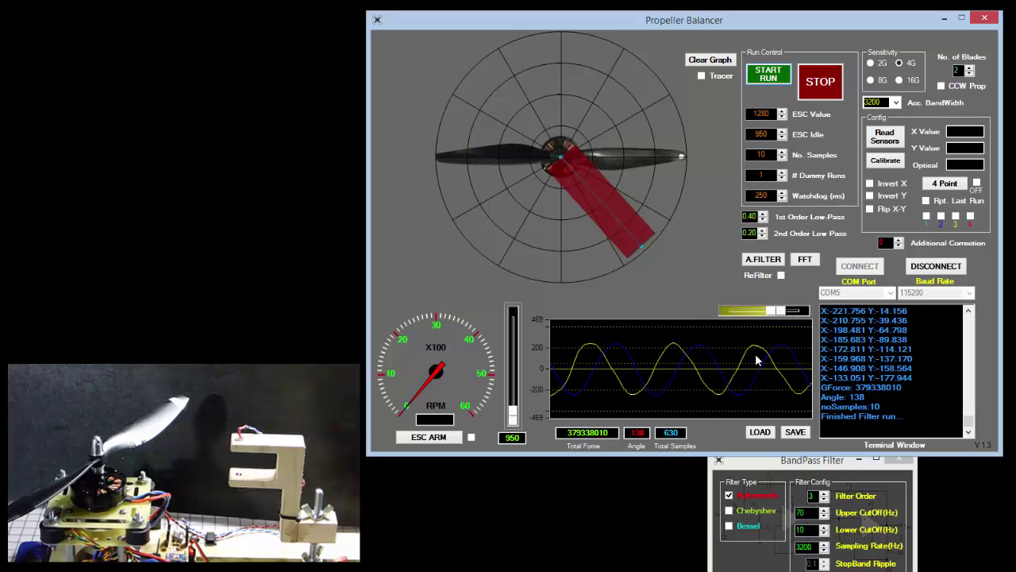
left_click_drag(617, 358, 666, 359)
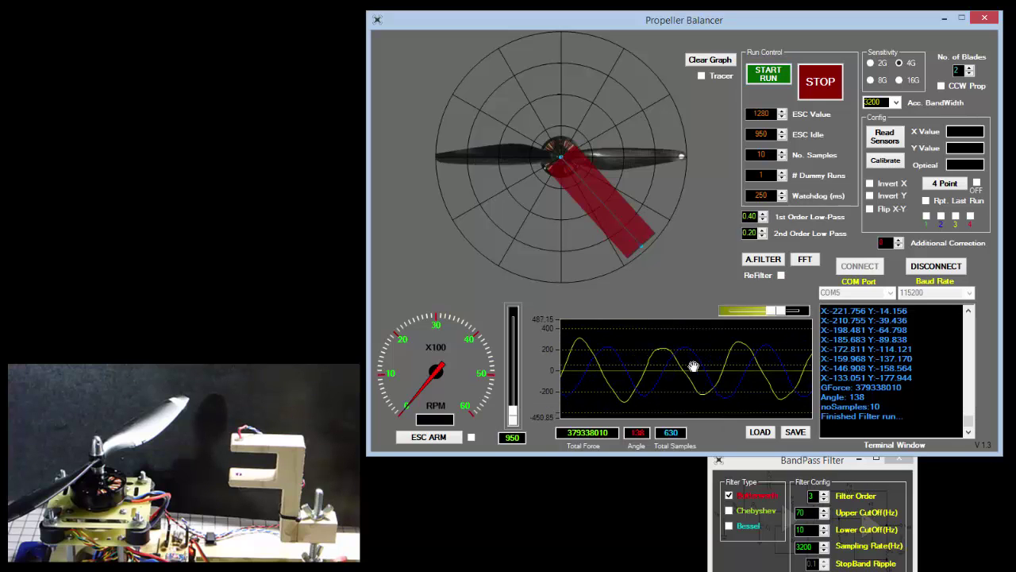
scroll(681, 366, "down", 5)
scroll(684, 368, "down", 3)
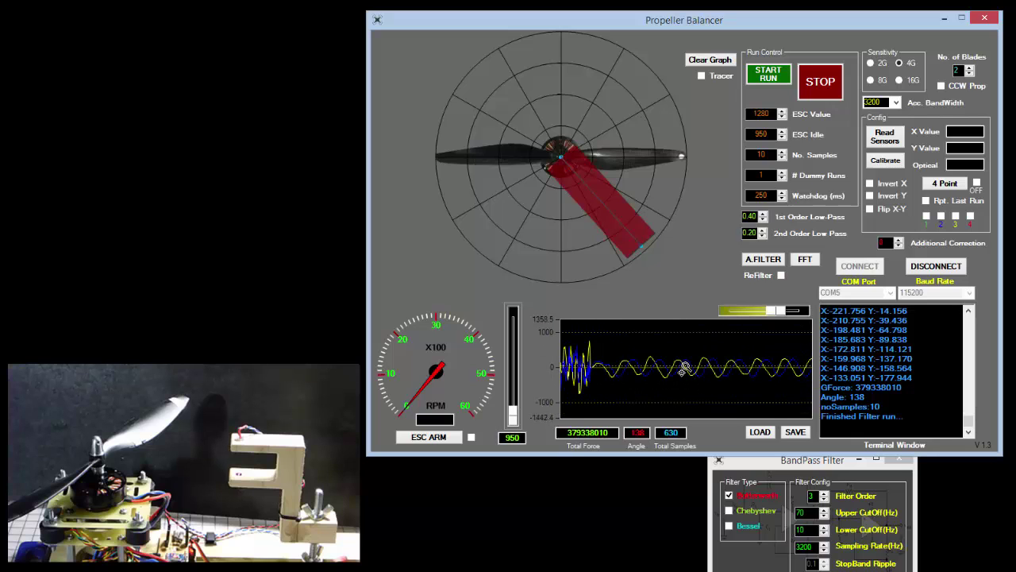
left_click_drag(639, 371, 736, 358)
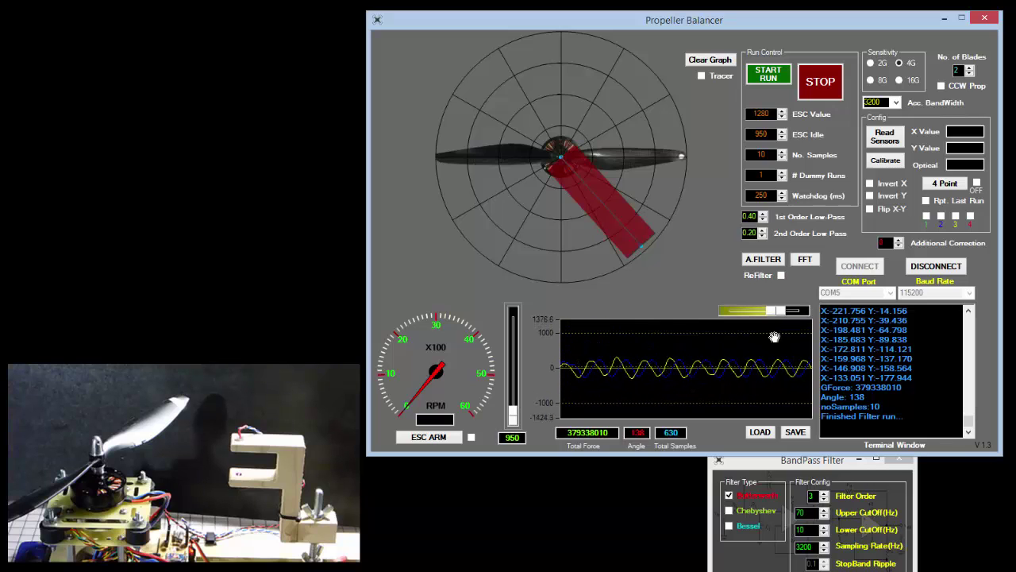
scroll(716, 369, "up", 3)
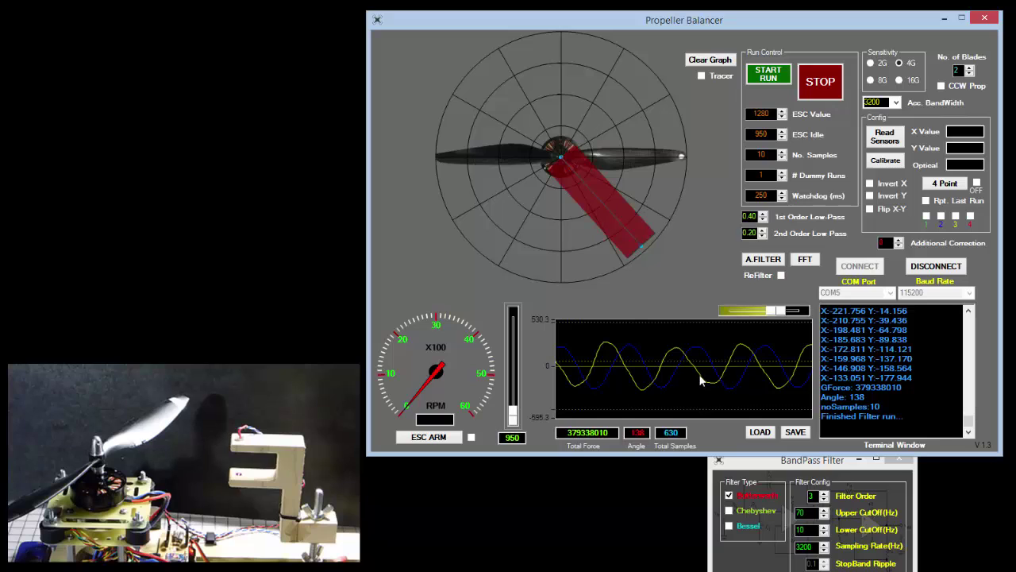
Refilter the recorded samples and check the main peak of the filtered data in the FFT vibration analysis.
left_click(781, 275)
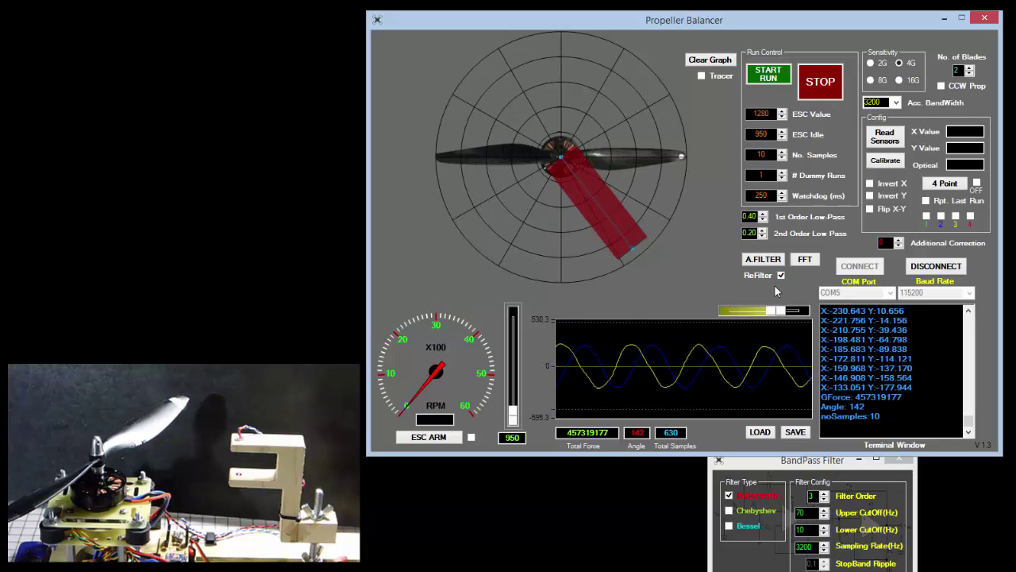
double_click(782, 275)
left_click(806, 262)
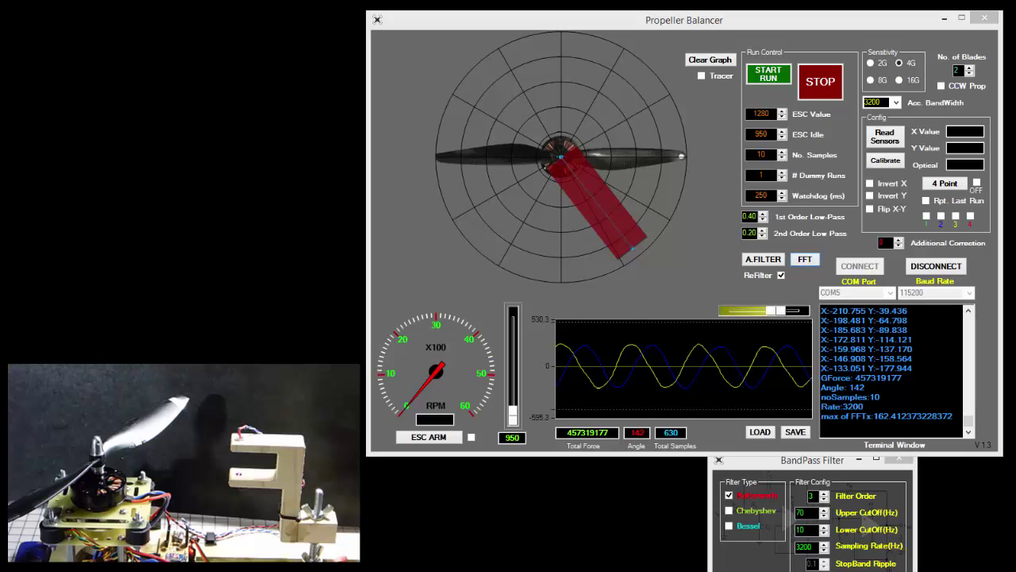
left_click_drag(671, 376, 710, 54)
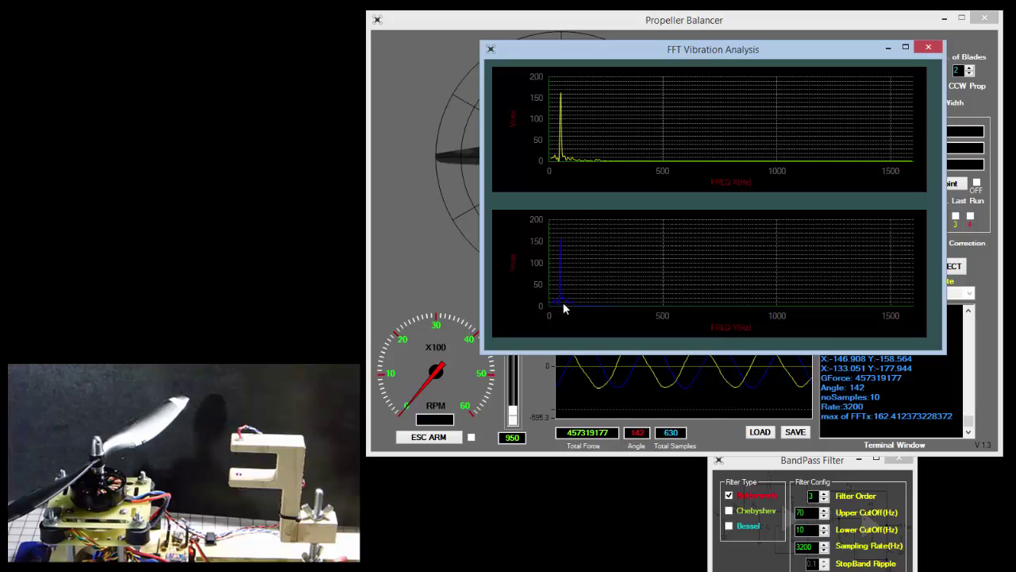
mouse_move(562, 96)
left_click(928, 48)
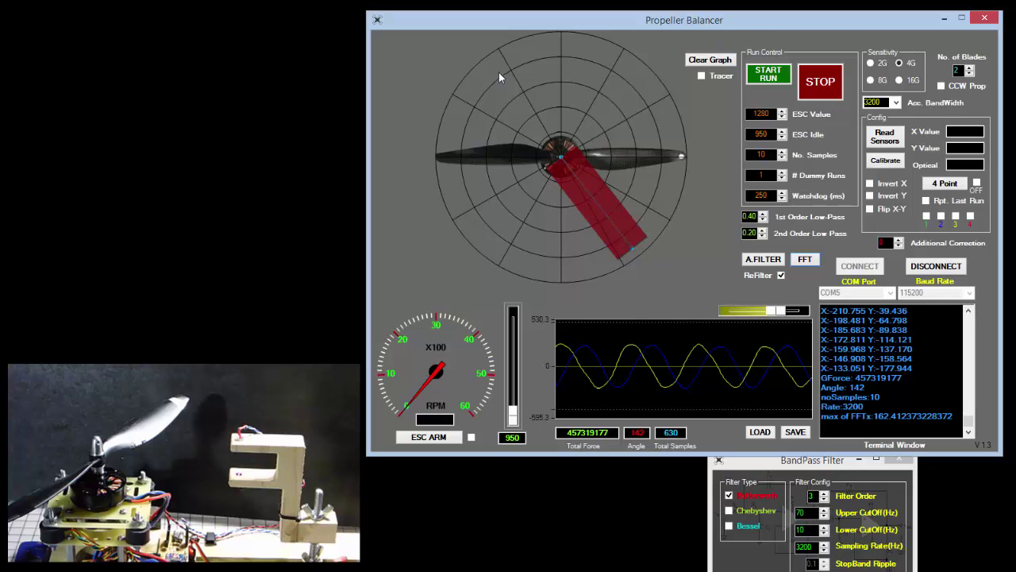
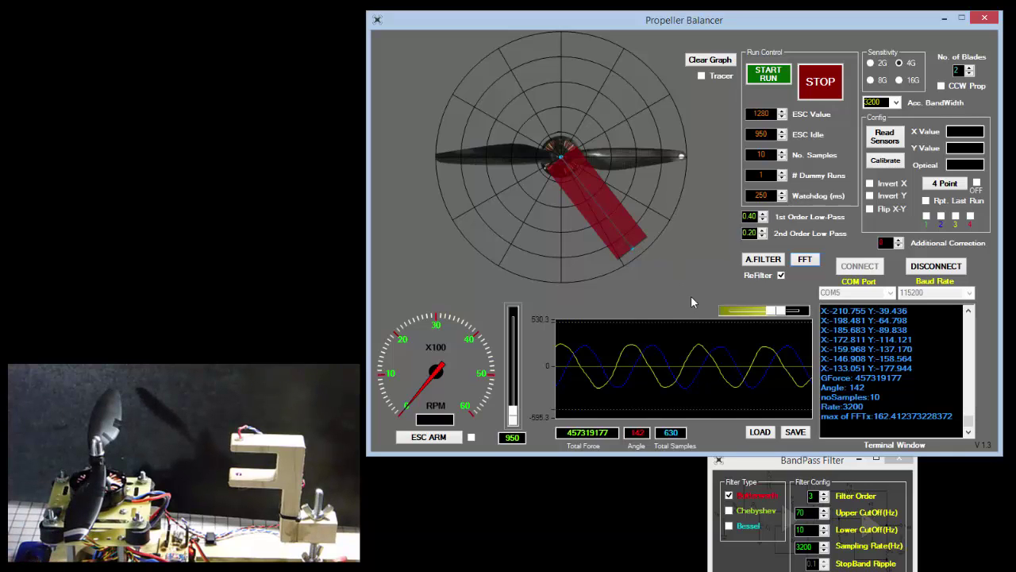
Set the band-pass filter's lower cutoff to 40 Hz and turn off ReFilter.
left_click(709, 539)
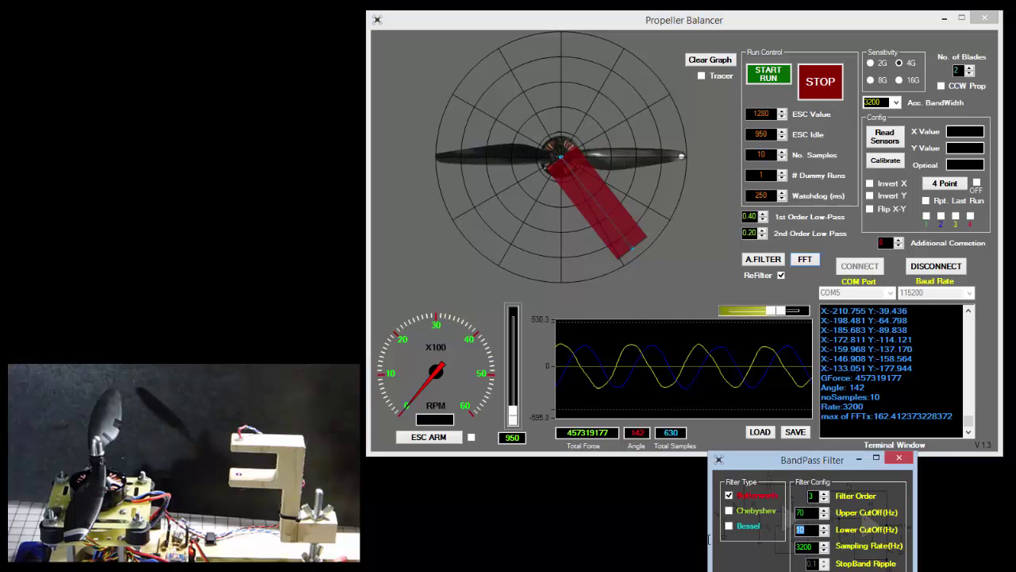
type("4")
left_click(781, 274)
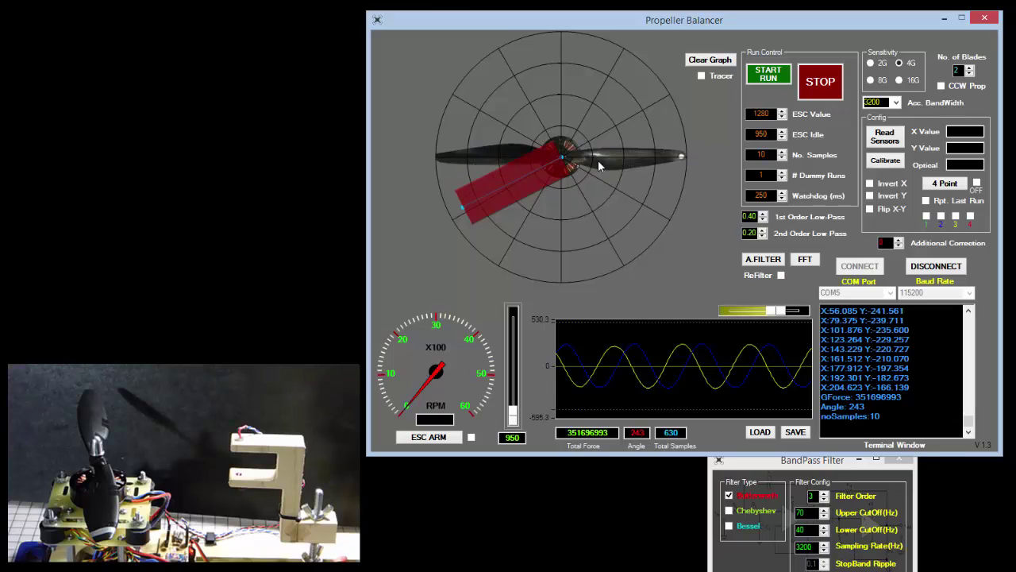
Raise the band-pass filter's lower cutoff to 42 Hz.
left_click(824, 526)
left_click(823, 526)
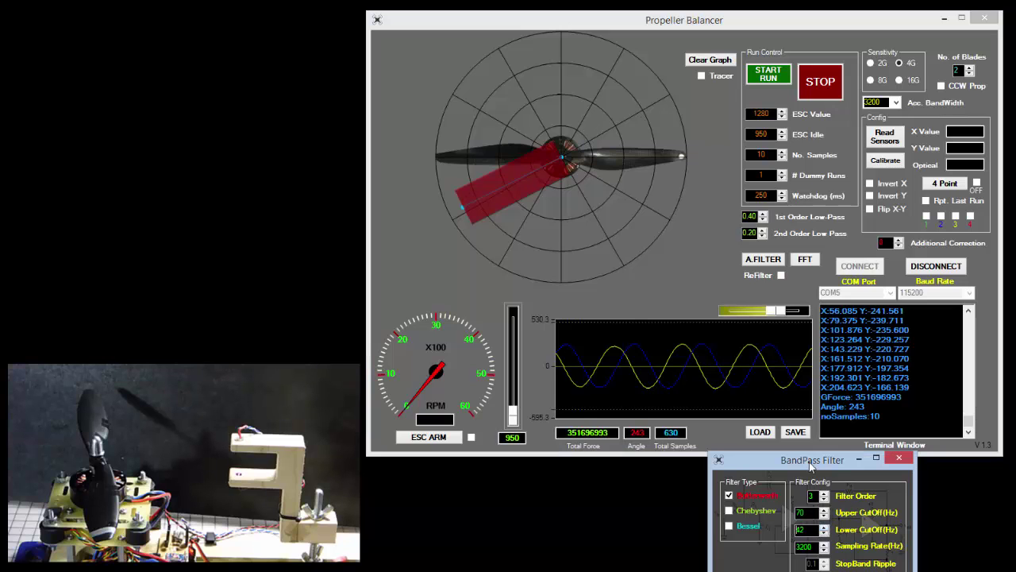
Refilter the recorded samples with the 42 Hz lower cutoff and upper cutoffs of 70 Hz, 78 Hz and finally 76 Hz.
left_click(781, 275)
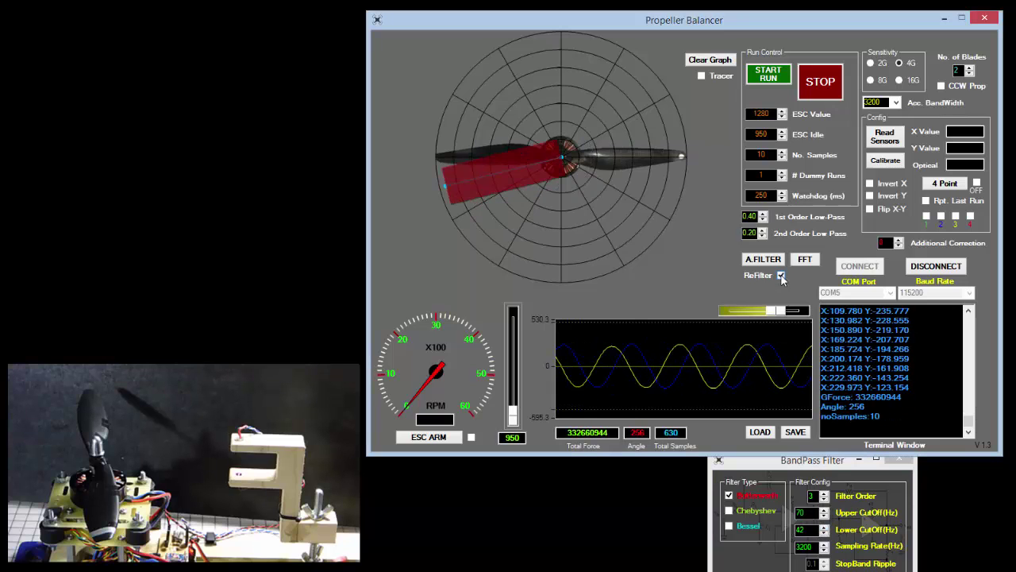
left_click(825, 509)
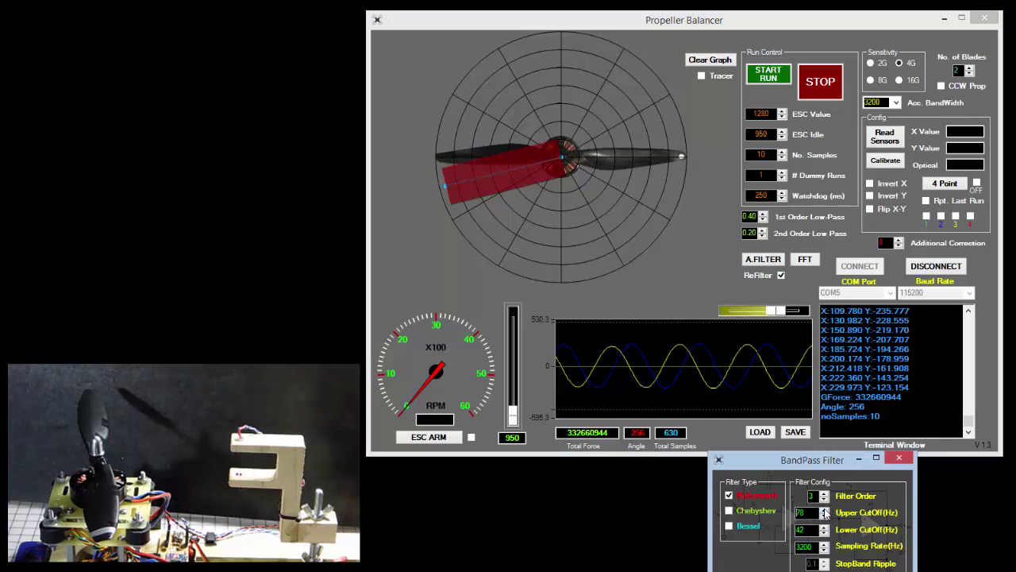
left_click(782, 275)
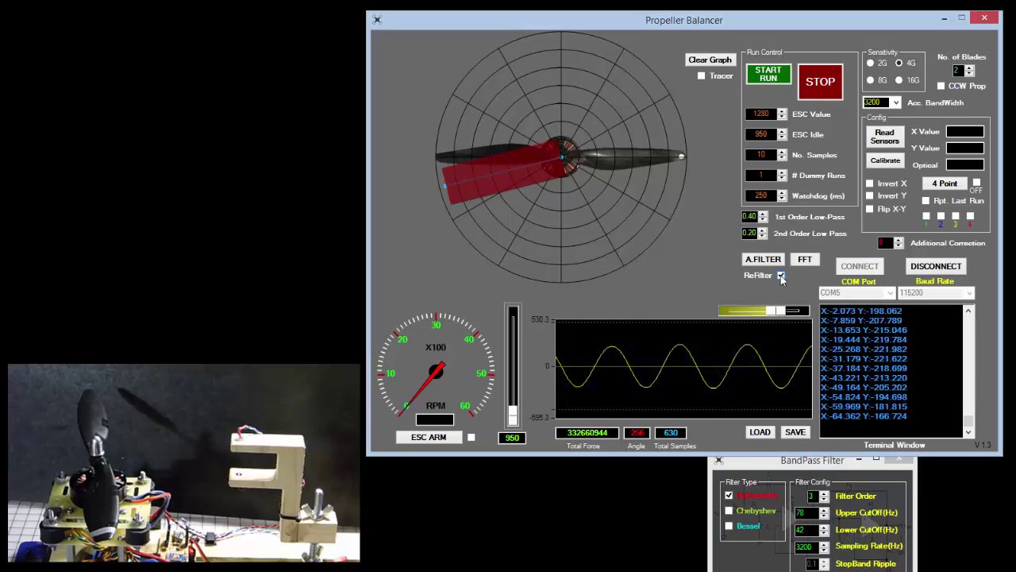
left_click(782, 276)
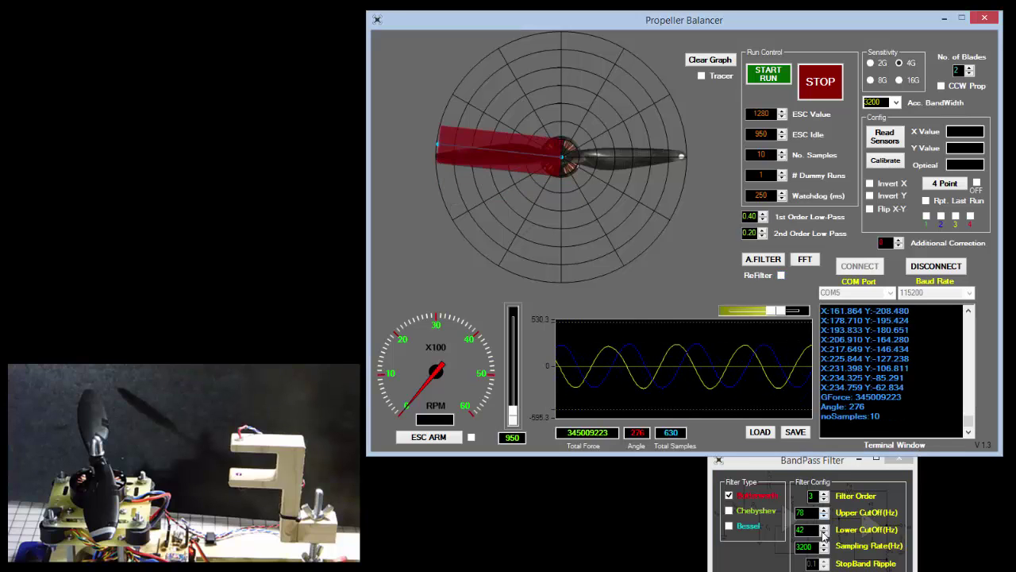
left_click(825, 516)
left_click(825, 516)
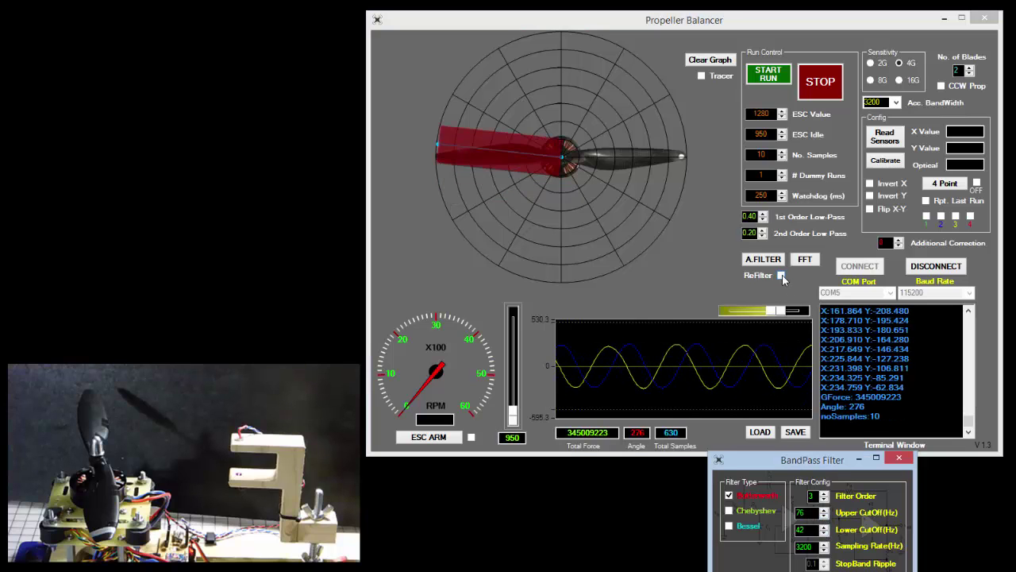
left_click(781, 276)
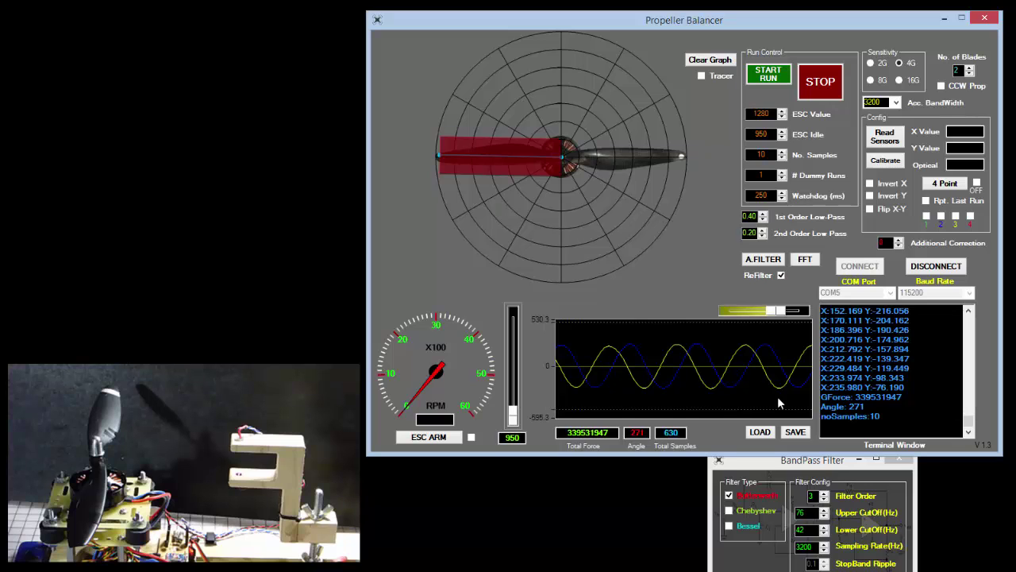
Run another propeller measurement and examine its refiltered samples in the FFT vibration analysis.
left_click(768, 80)
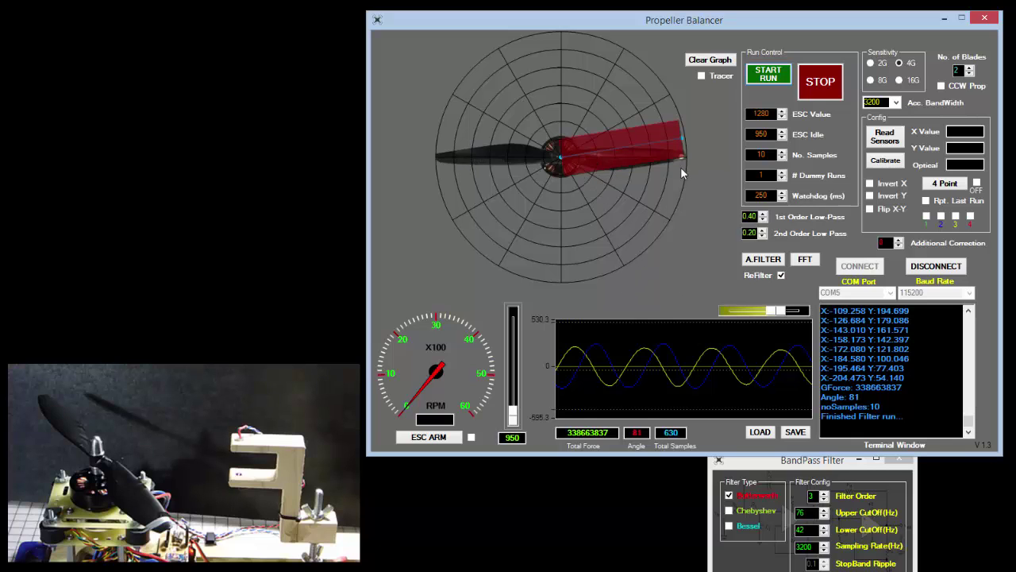
left_click(781, 275)
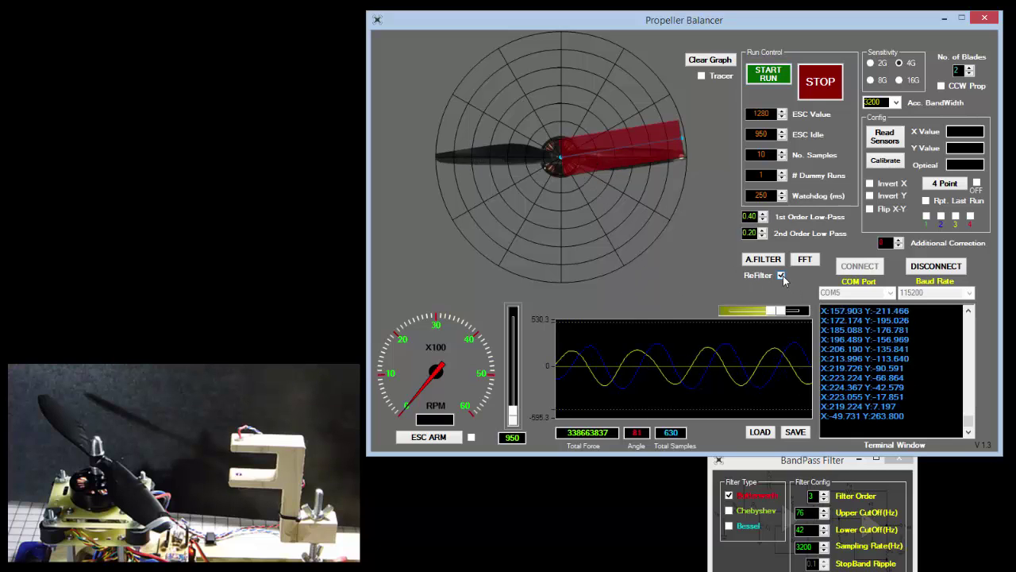
left_click(802, 263)
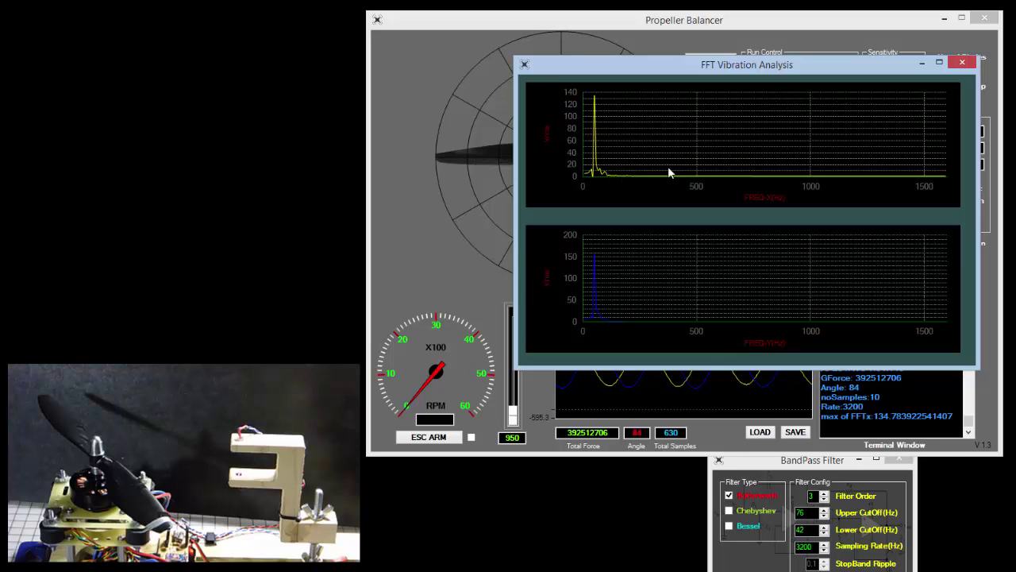
left_click_drag(821, 65, 731, 63)
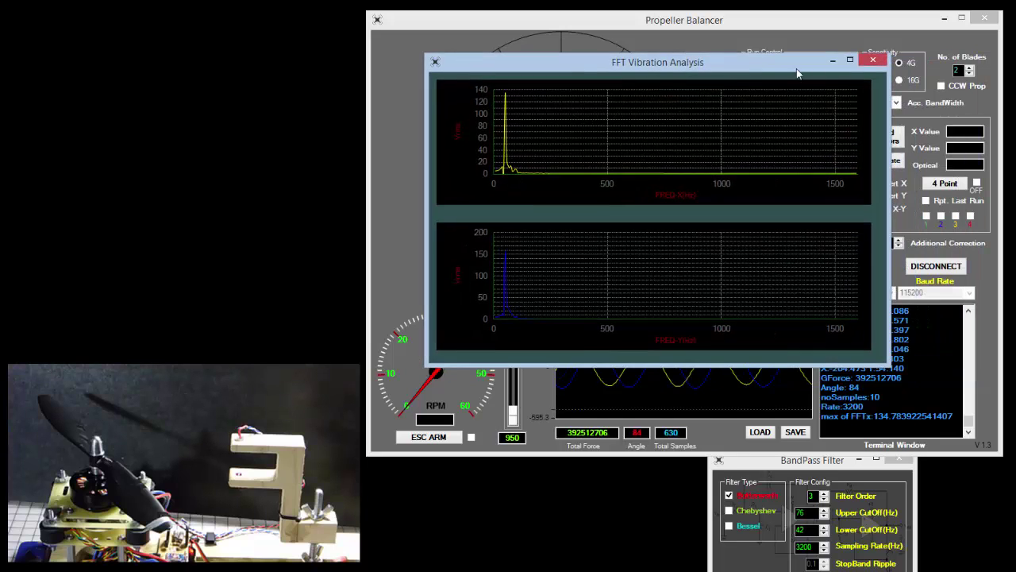
left_click(874, 61)
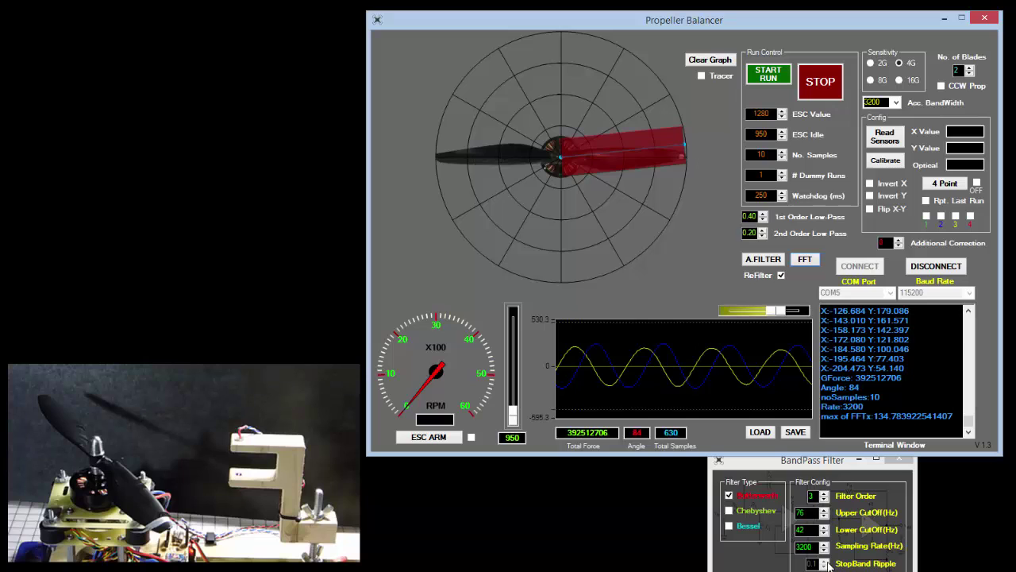
Refilter the samples with band-pass limits of 41–76 Hz, 42–77 Hz and finally 42–78 Hz.
left_click(825, 533)
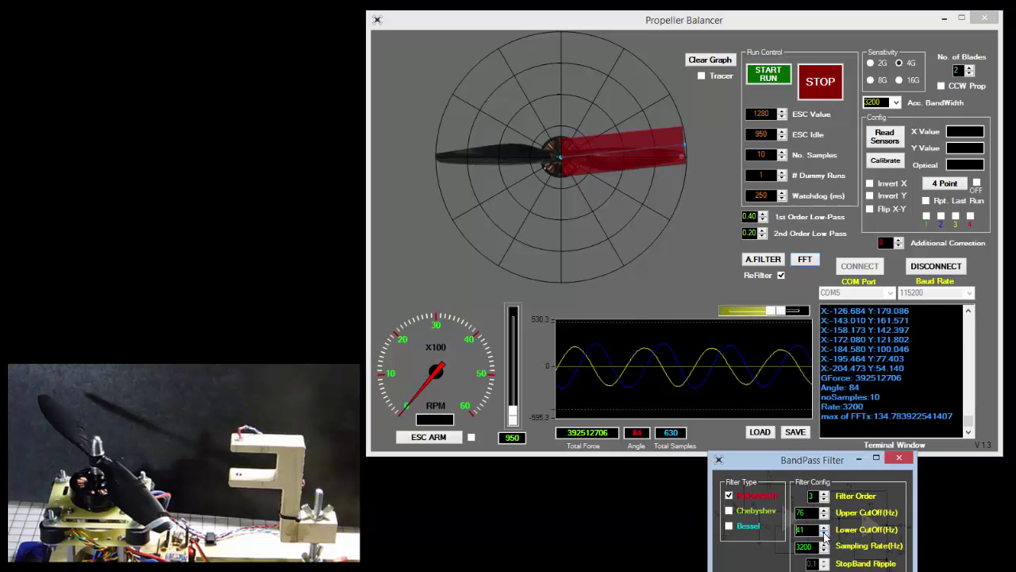
left_click(781, 276)
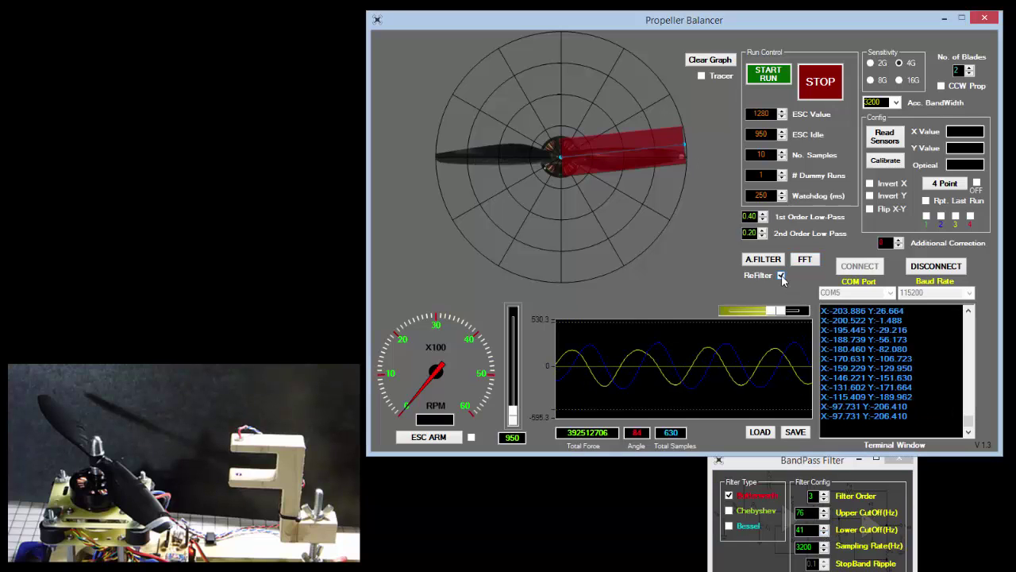
left_click(825, 526)
left_click(825, 509)
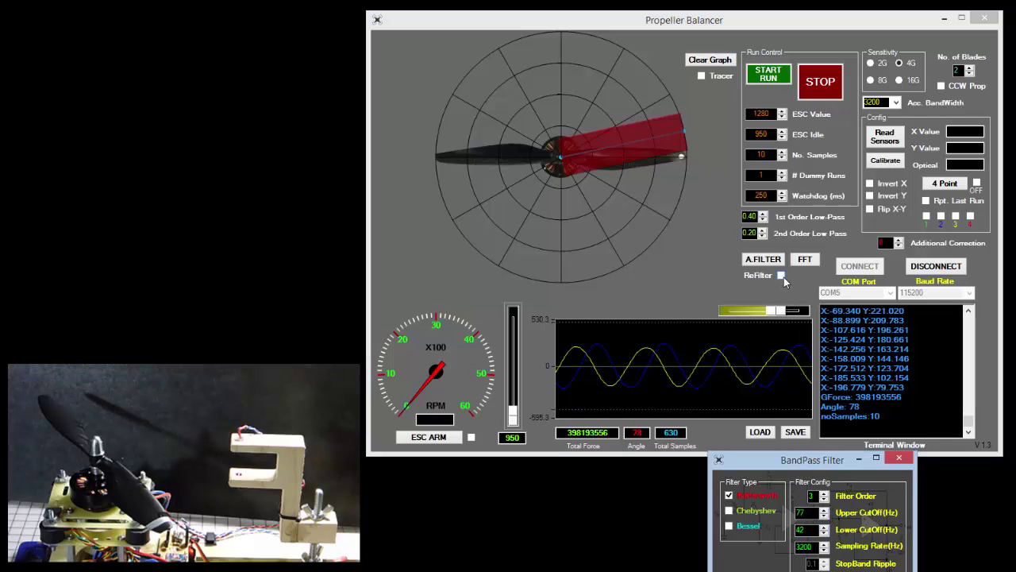
left_click(781, 276)
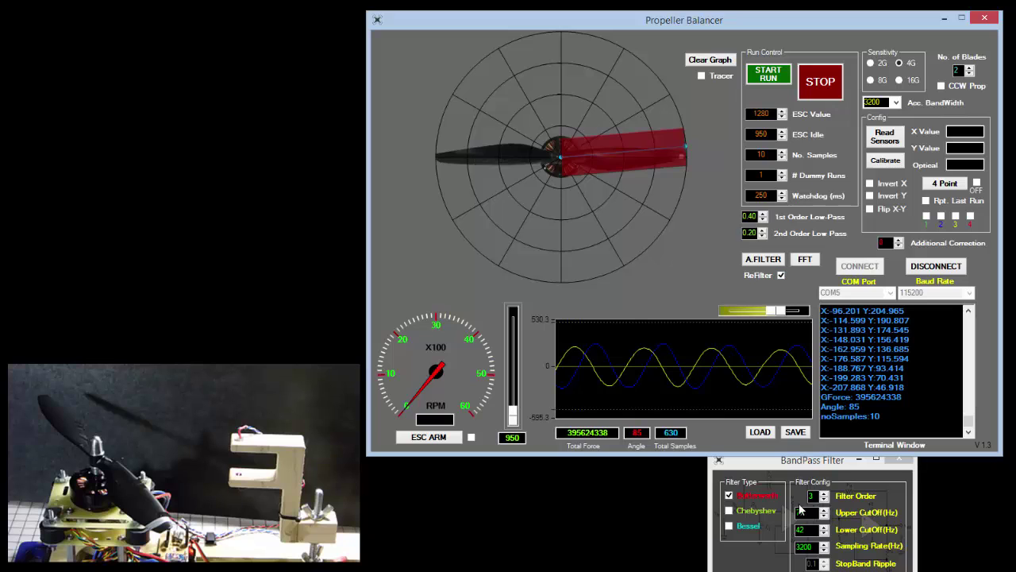
left_click(825, 509)
left_click(782, 275)
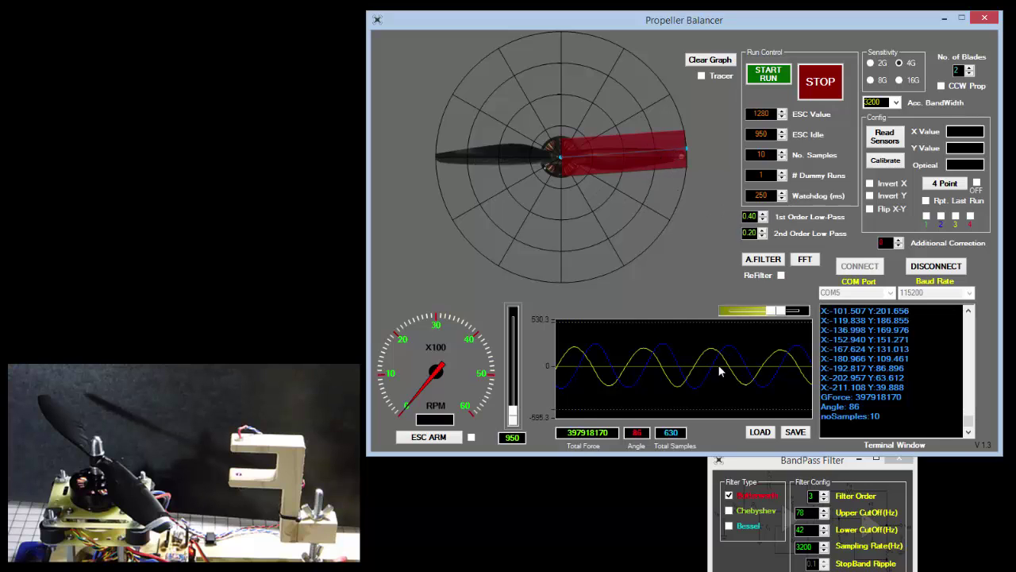
Examine the filtered X and Y waveforms across more cycles by rescaling and shifting the plot.
scroll(705, 365, "up", 1)
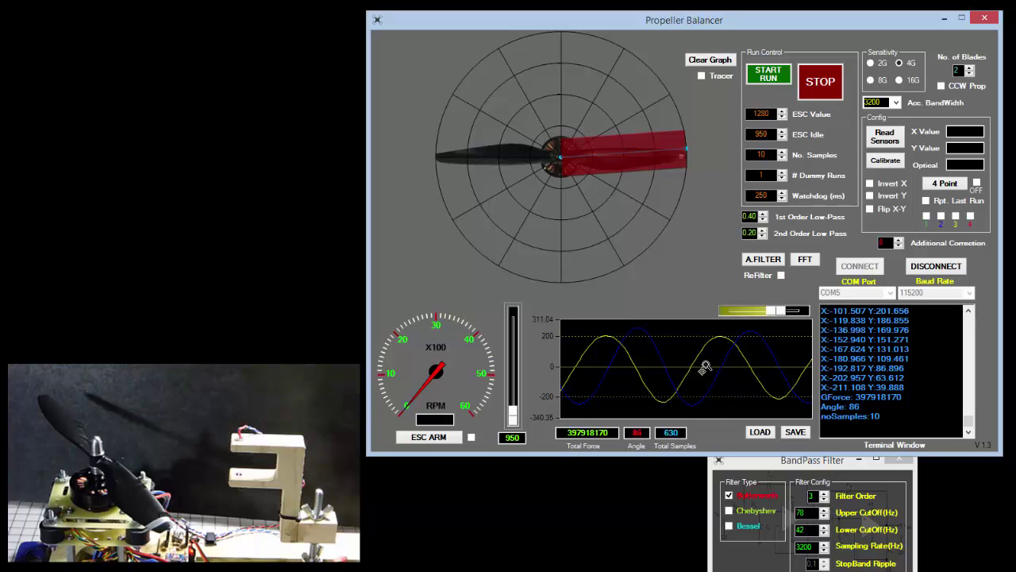
scroll(705, 366, "down", 2)
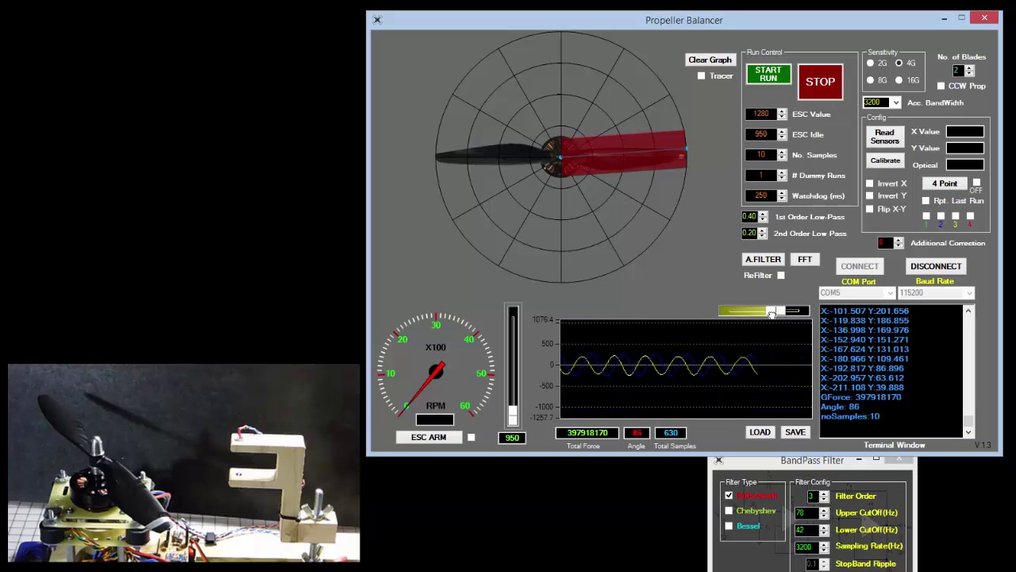
left_click_drag(775, 311, 771, 313)
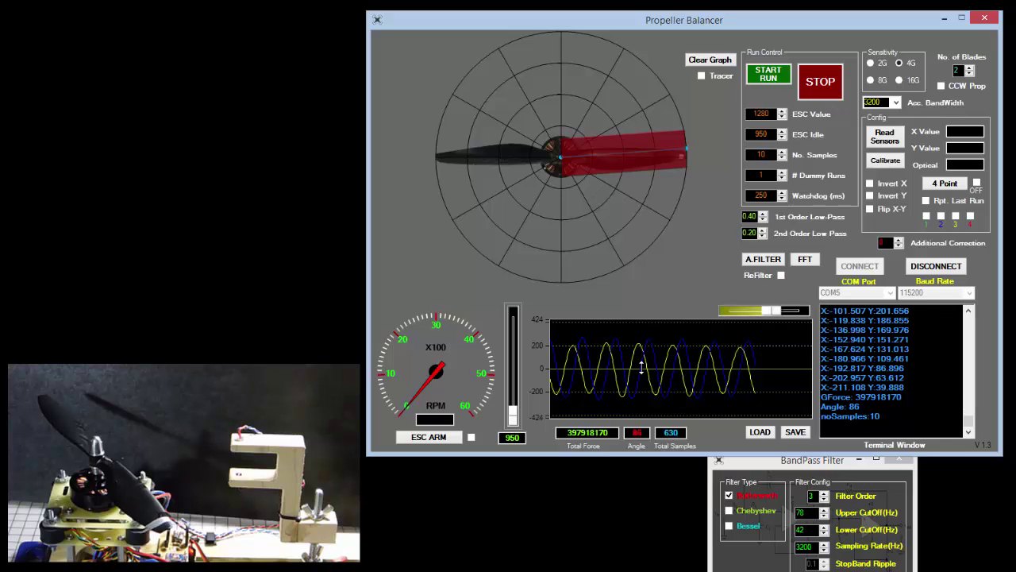
left_click_drag(642, 383, 696, 386)
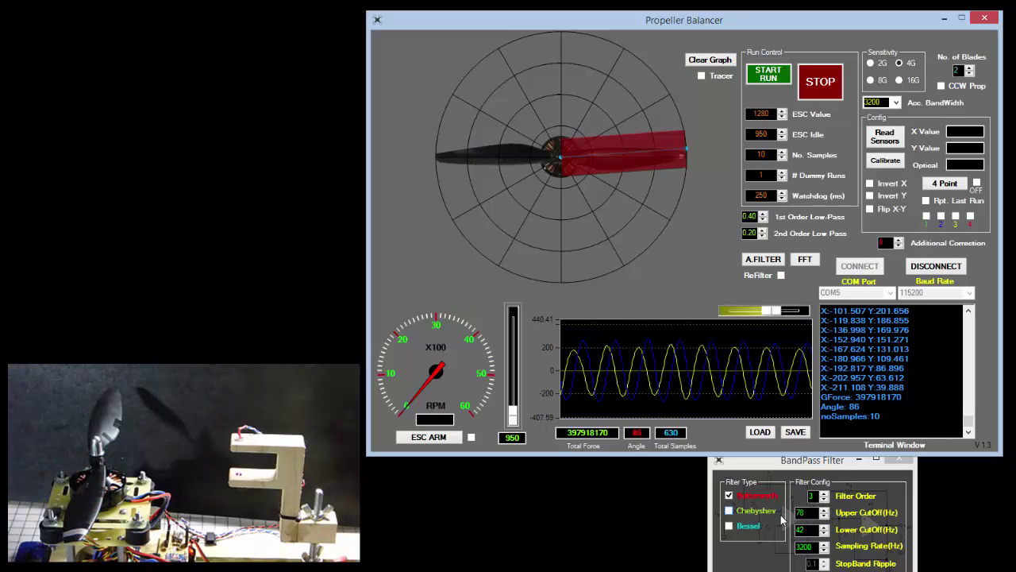
Run two more measurements with the 42–78 Hz Butterworth filter and refilter the second run's samples.
left_click(768, 78)
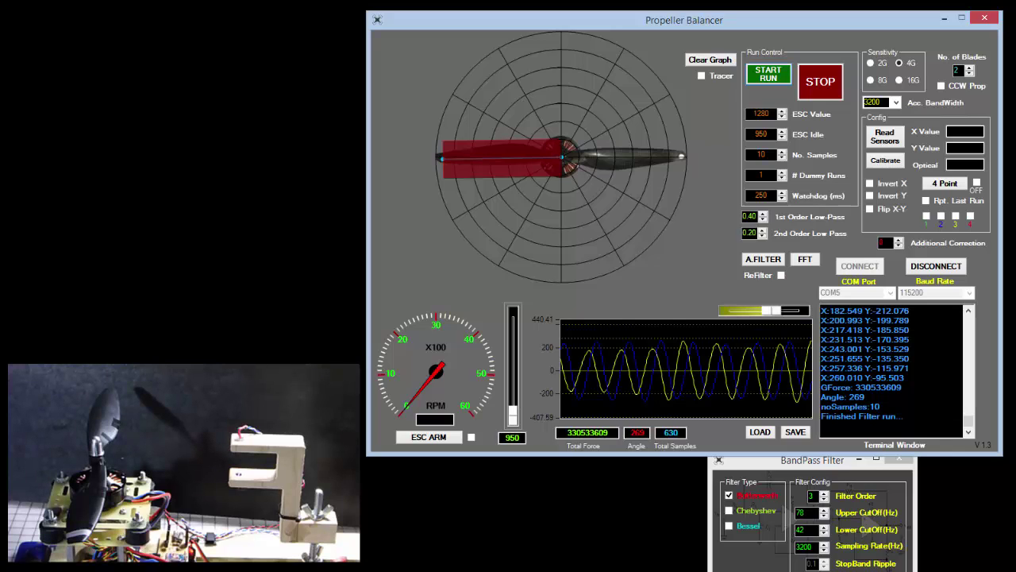
left_click(767, 83)
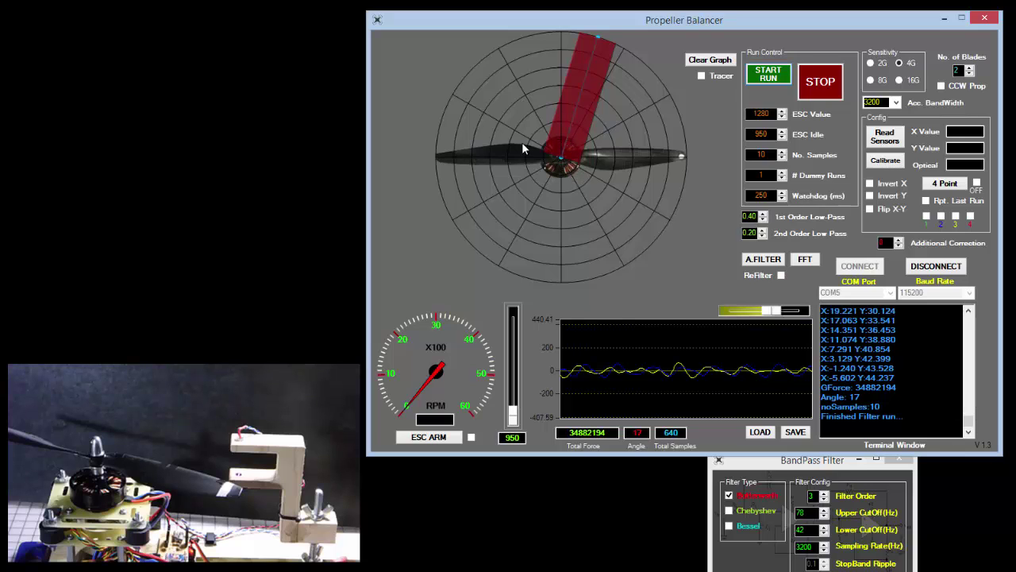
left_click(781, 275)
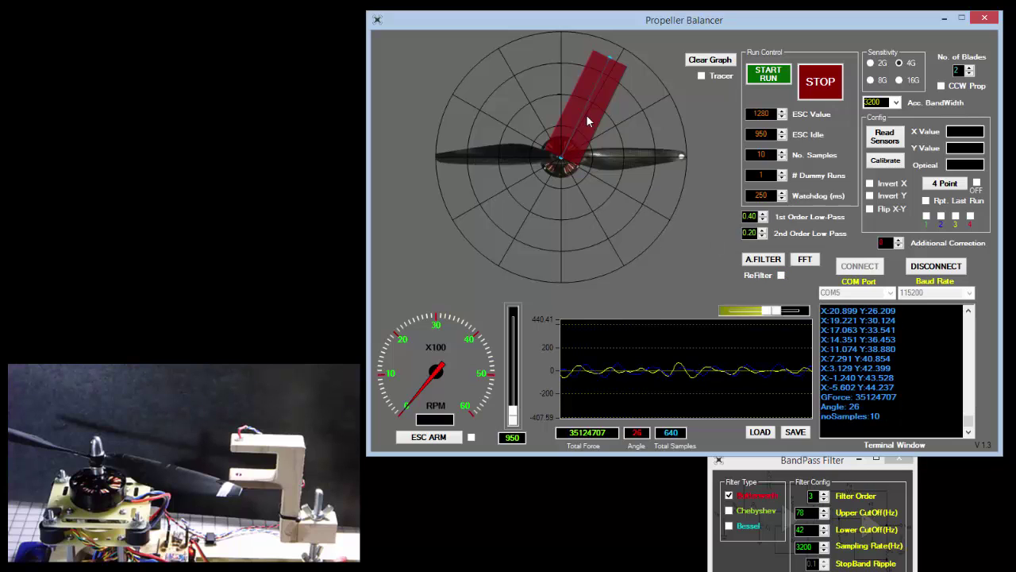
Check the frequency and magnitude of the main X-axis peak in the FFT vibration analysis.
left_click(804, 259)
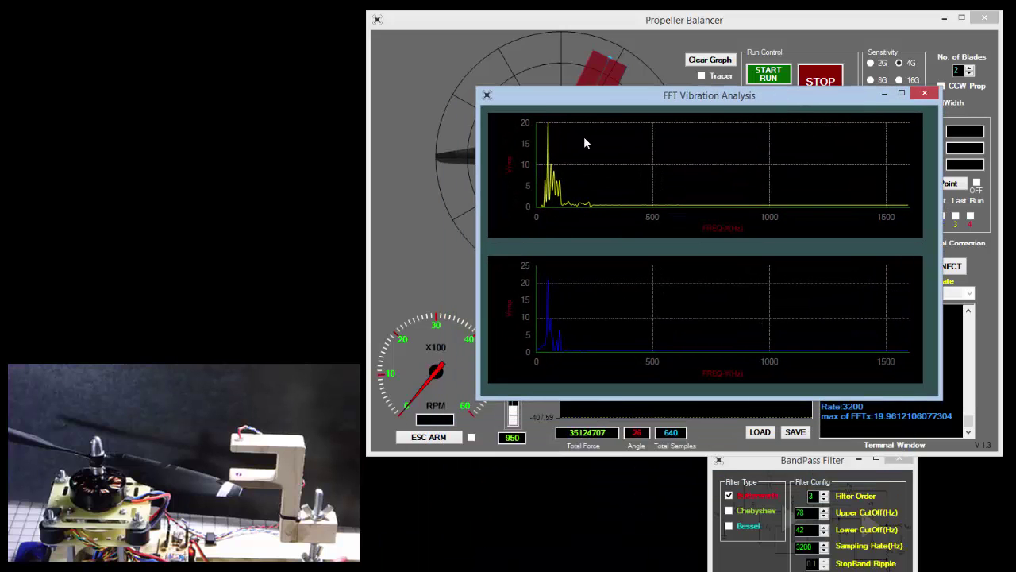
mouse_move(549, 132)
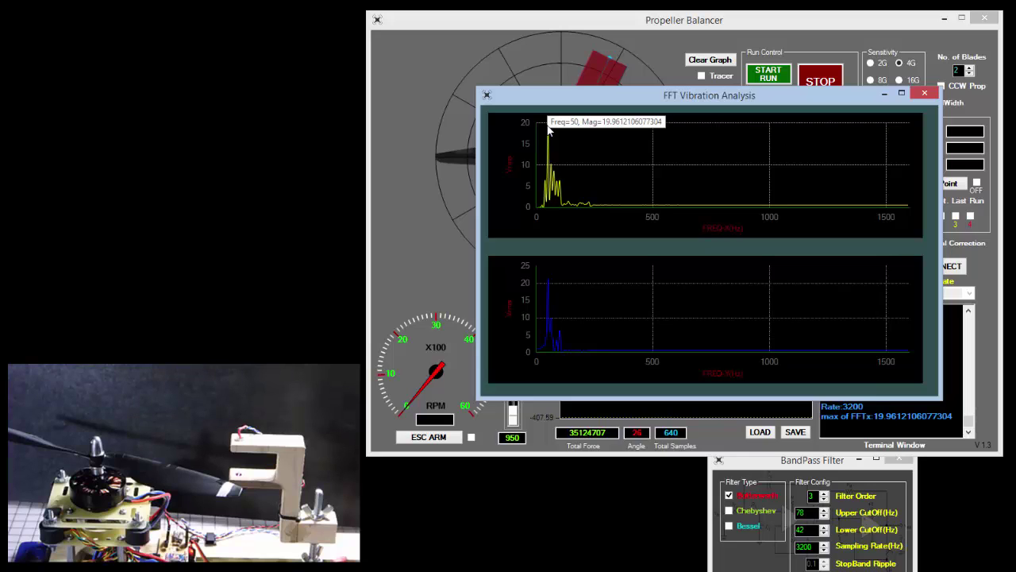
left_click(924, 93)
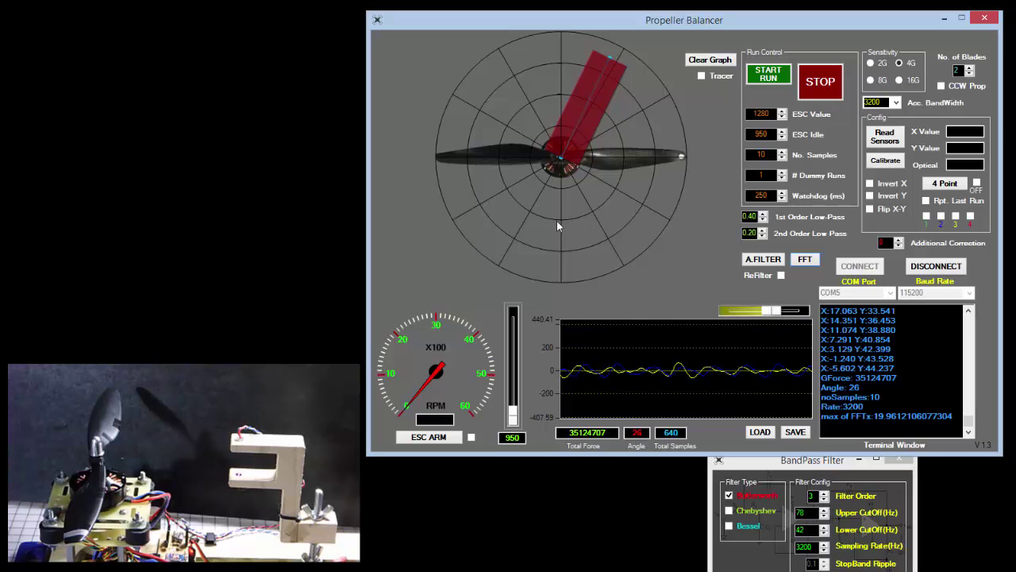
Run one more measurement with the 42–78 Hz band-pass filter and close the filter settings.
left_click(780, 78)
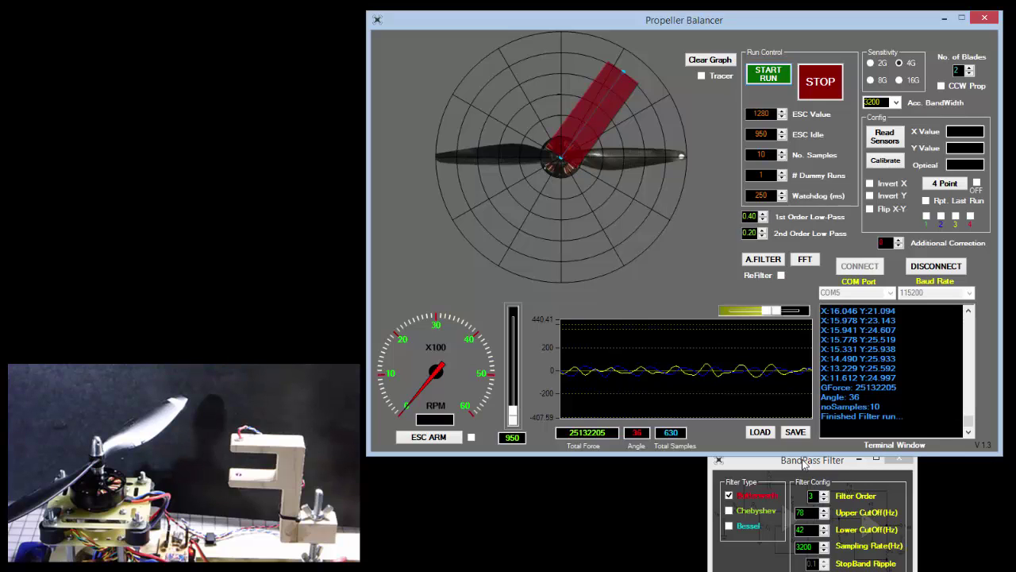
left_click_drag(805, 463, 693, 344)
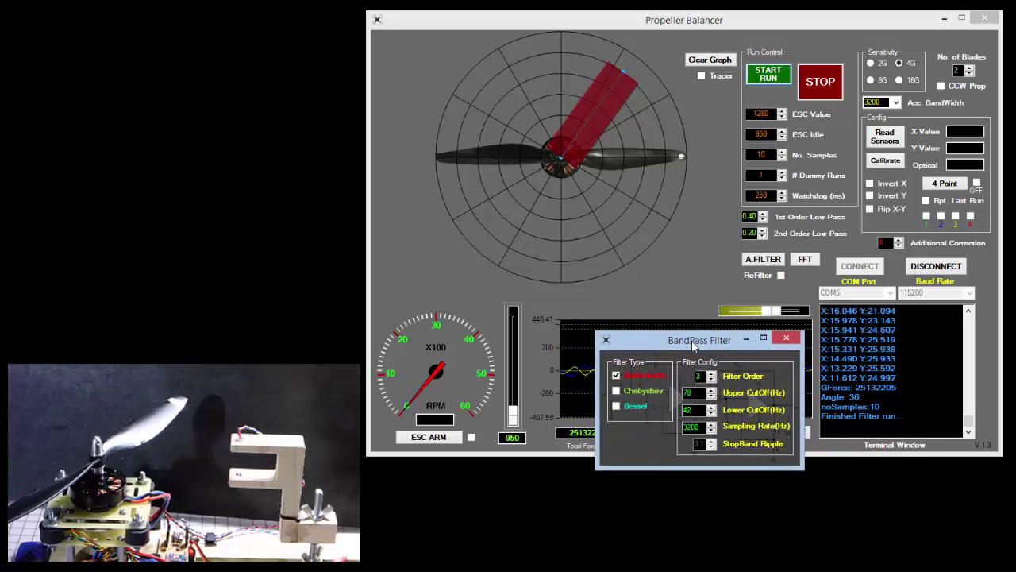
left_click(786, 338)
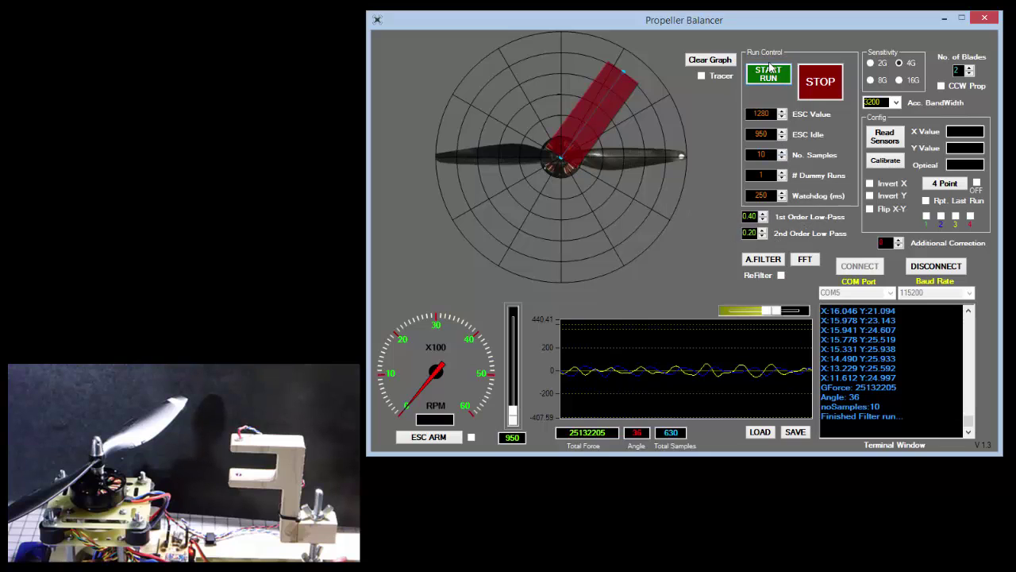
Reopen the band-pass filter settings to check the cutoff values they start with, and close them again.
left_click(763, 259)
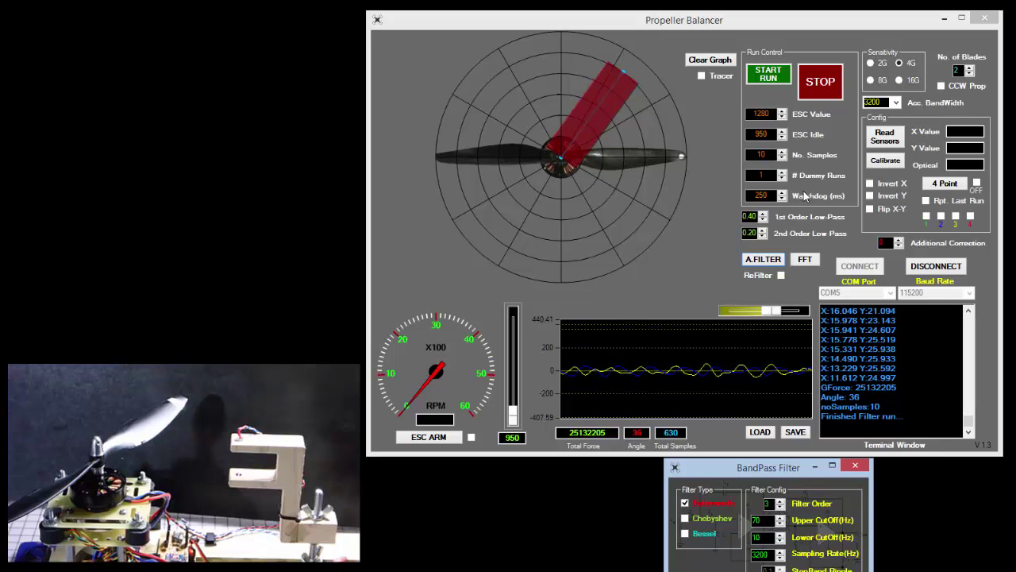
left_click(867, 468)
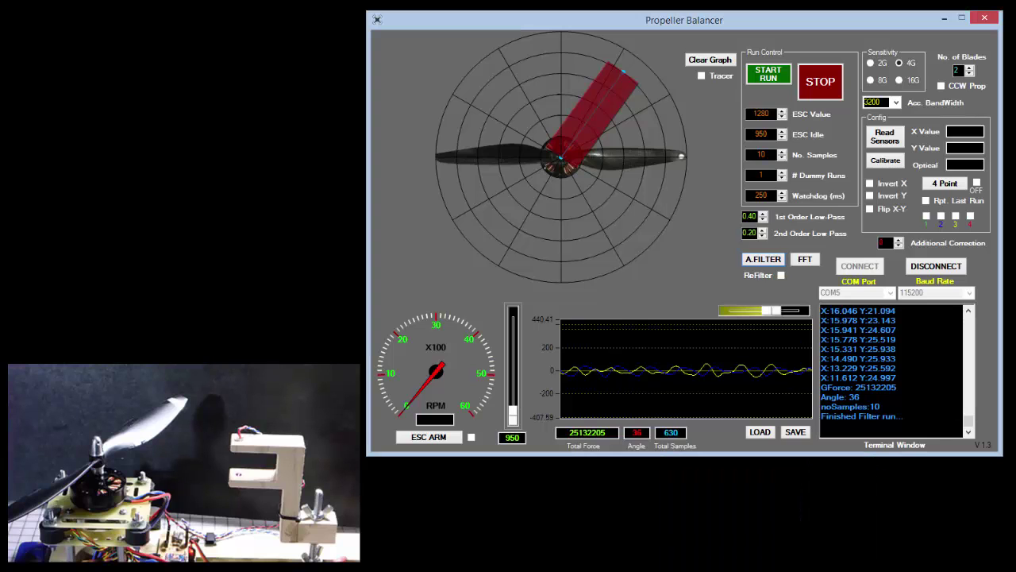